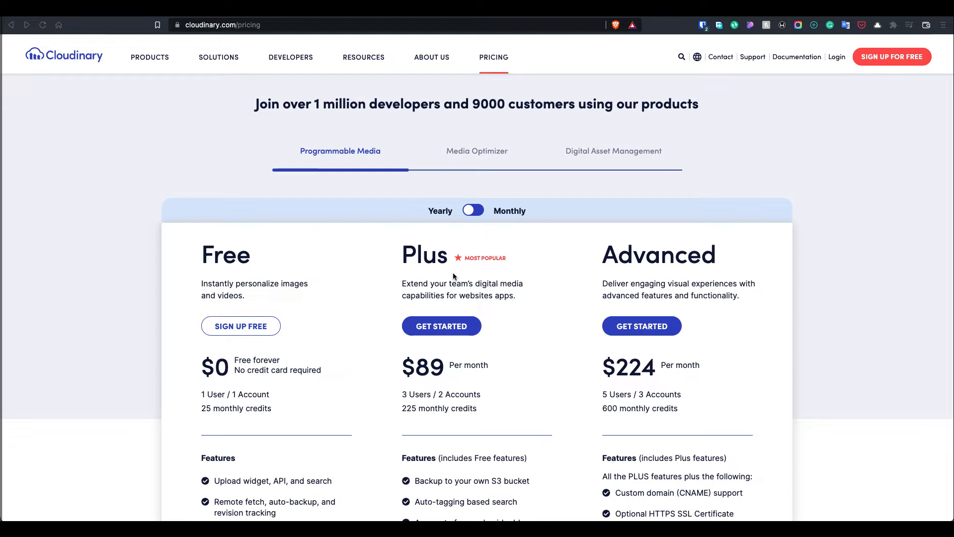
Open the Cloudinary plugin's setup wizard in WordPress and use its Signup link to reach Cloudinary's pricing page
scroll(452, 272, "down", 2)
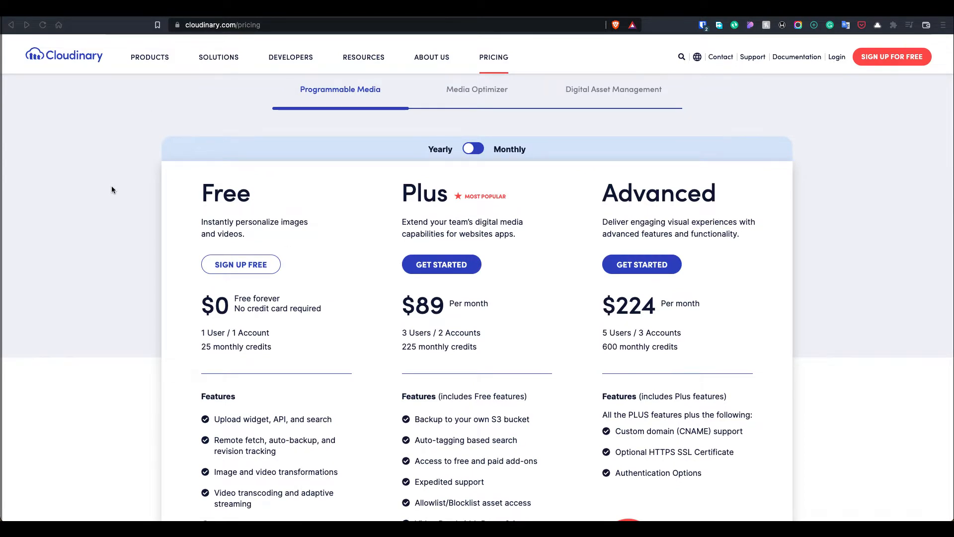
scroll(112, 189, "down", 2)
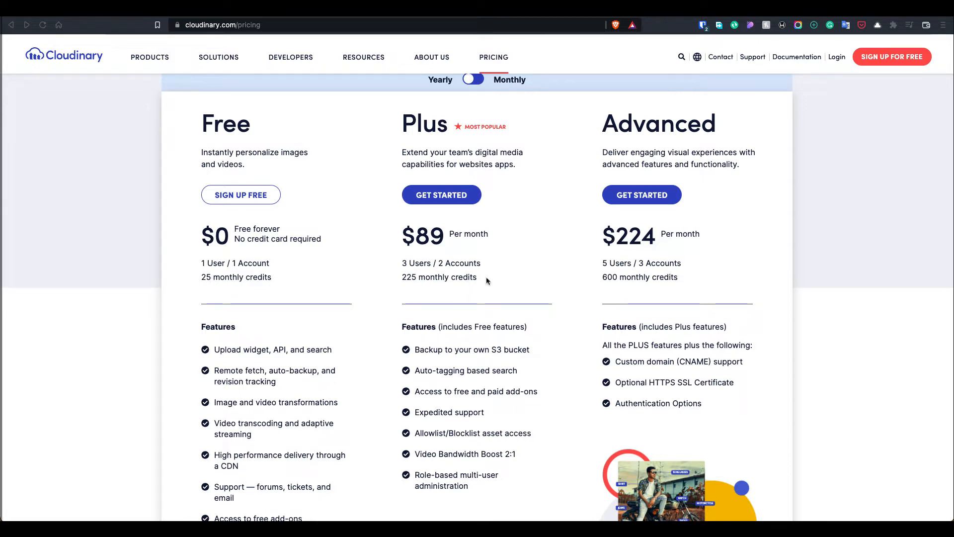
scroll(765, 119, "up", 3)
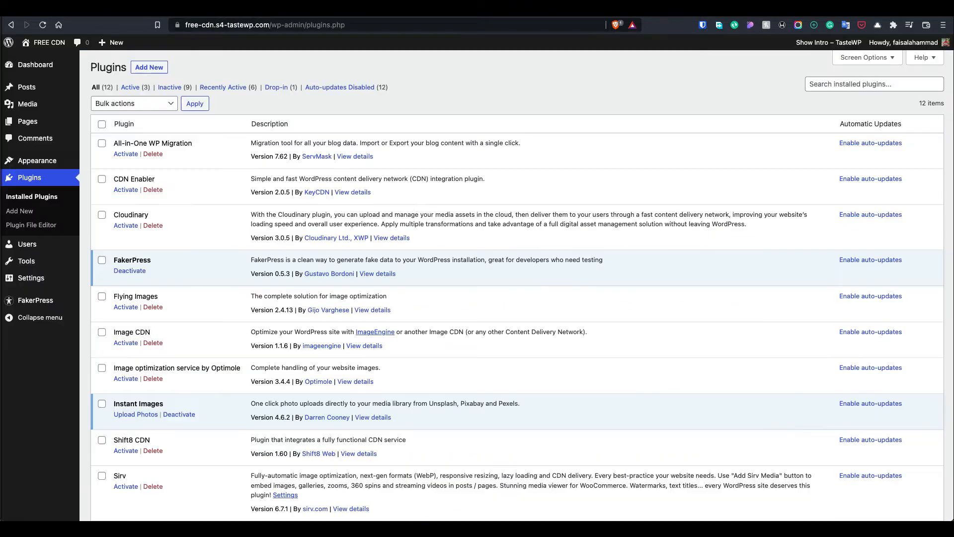
left_click(126, 225)
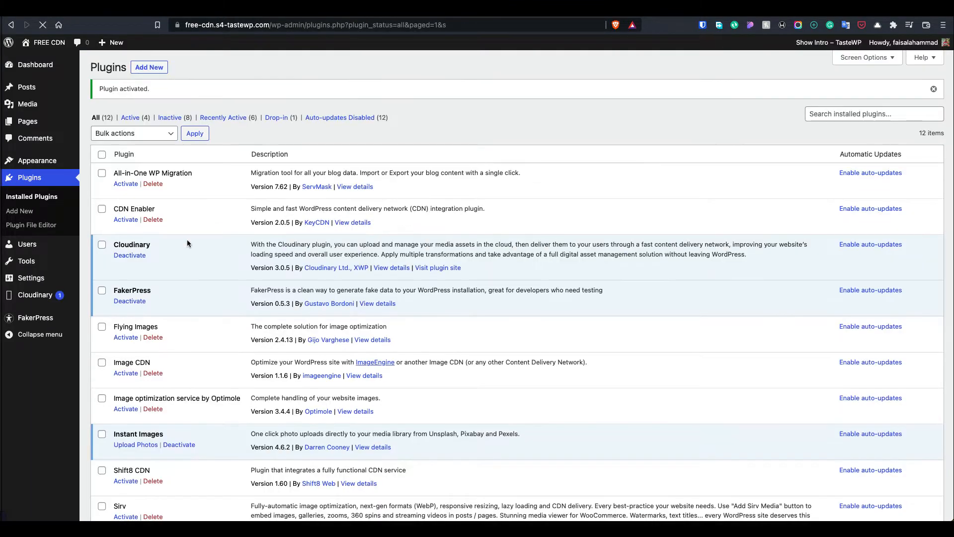
left_click(55, 297)
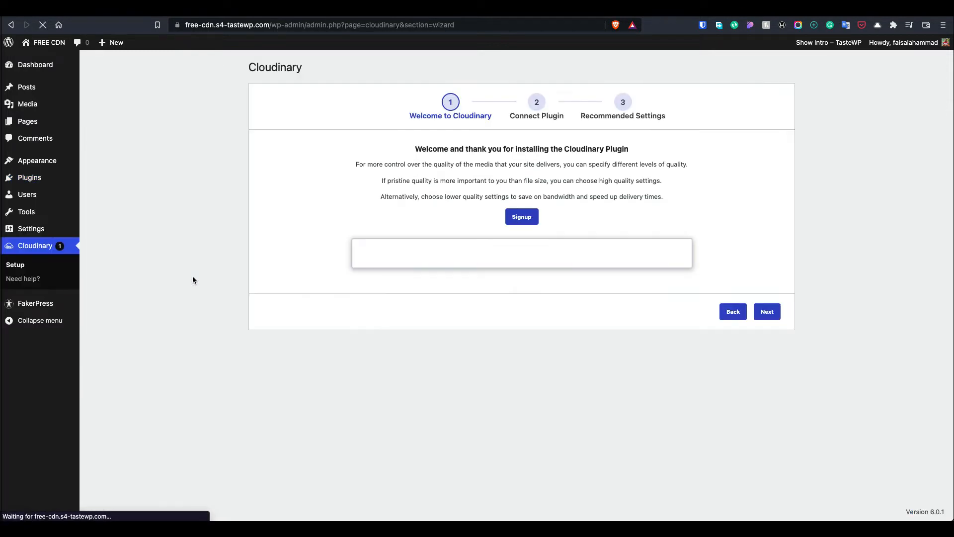
right_click(522, 225)
left_click(546, 225)
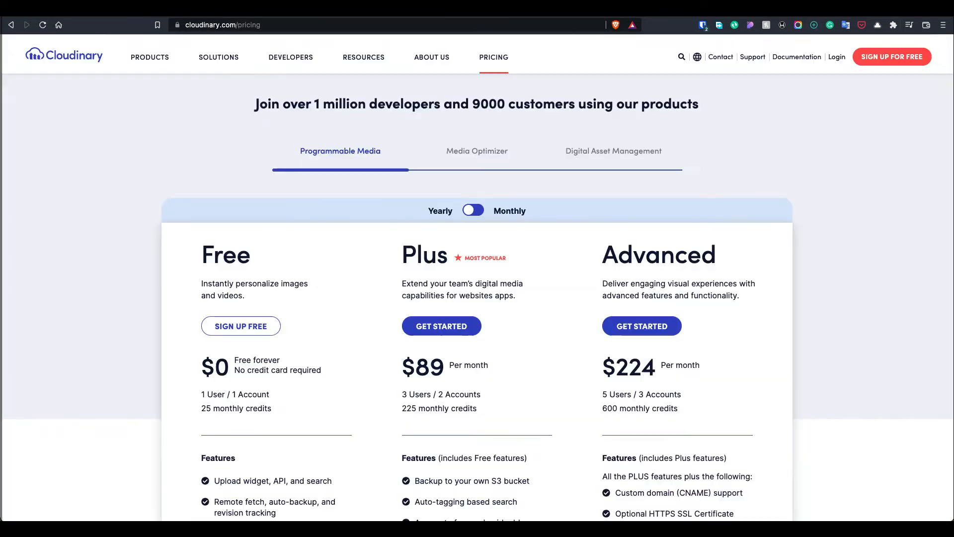
Open the free sign-up form and paste a temporary e-mail address from temp-mail.org
left_click(892, 56)
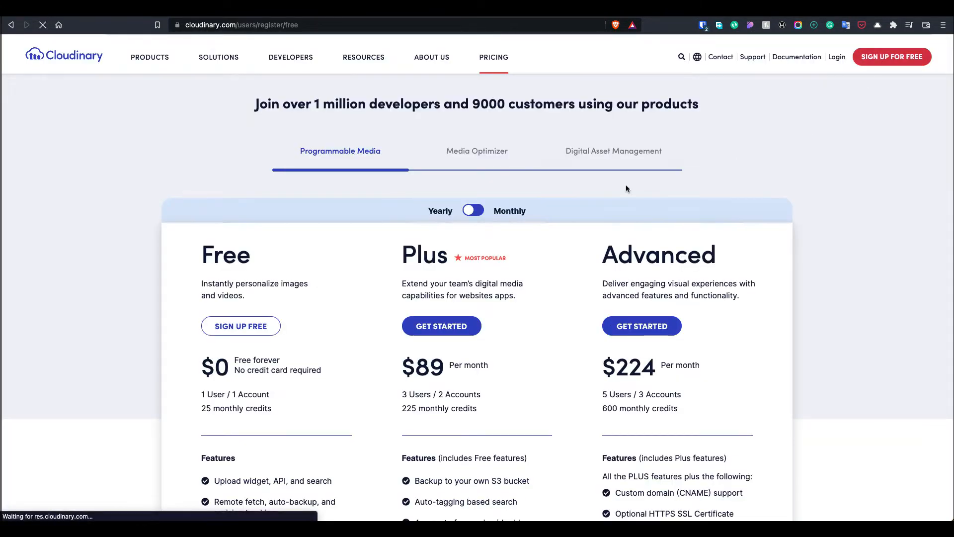
key("ctrl+t")
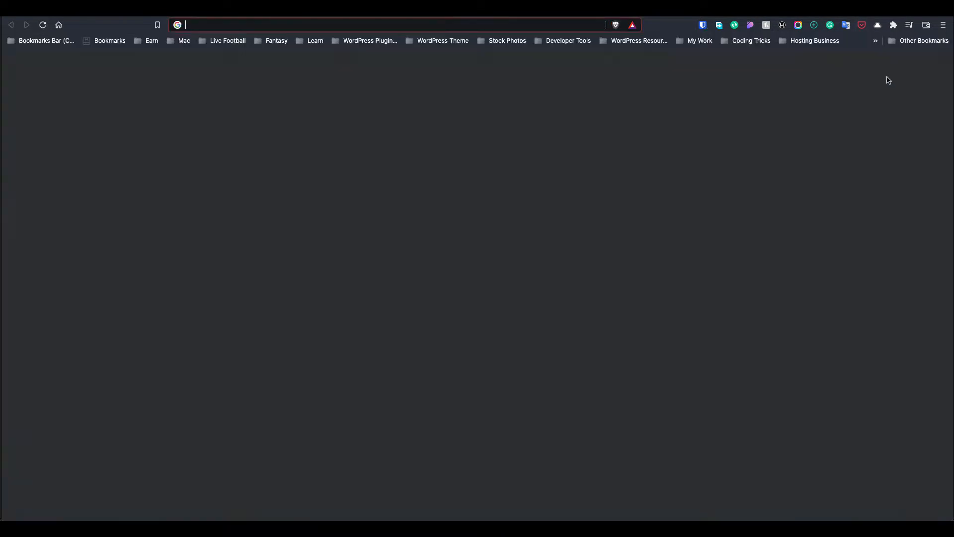
type("tem")
key("Return")
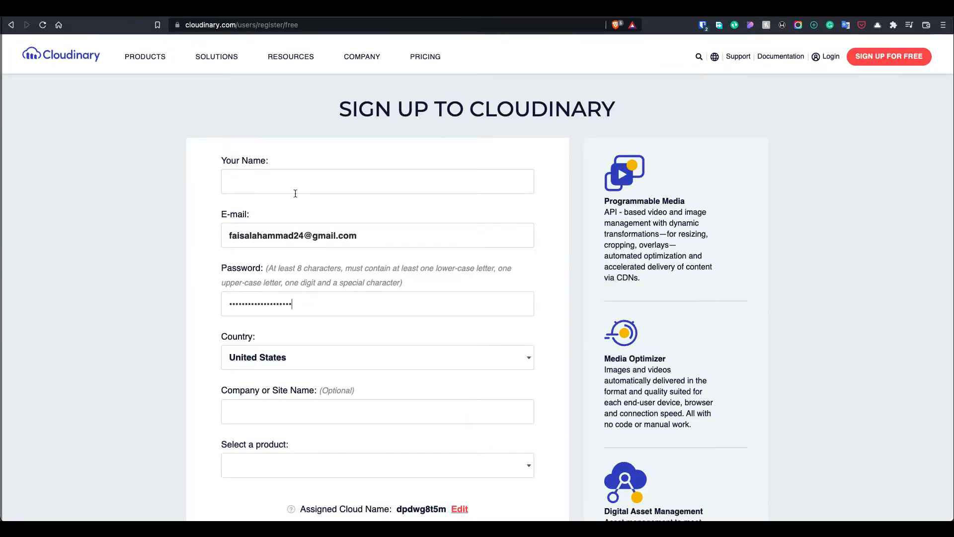
triple_click(301, 230)
key("super+v")
Fill in the full name and paste a new Bitwarden-generated strong password
left_click(327, 178)
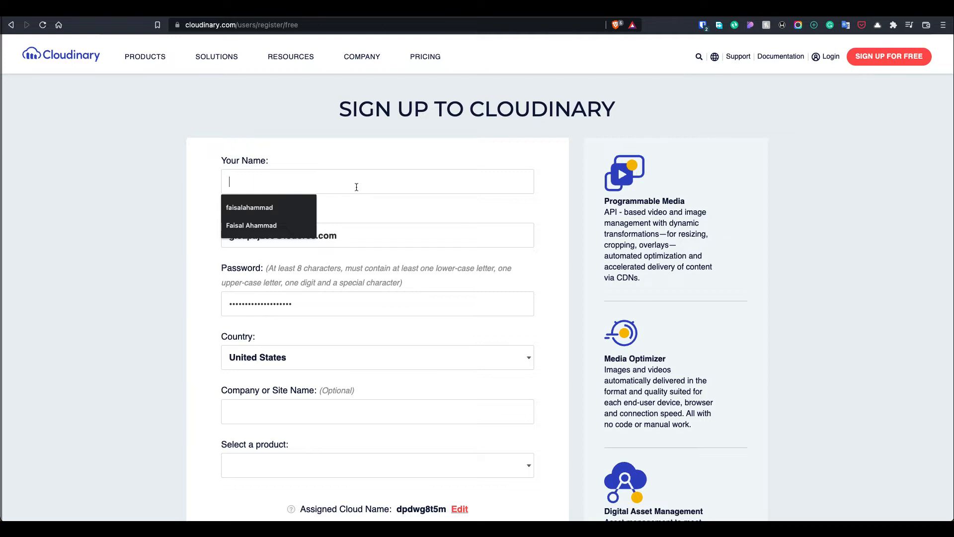
key("Down")
key("Down")
key("Return")
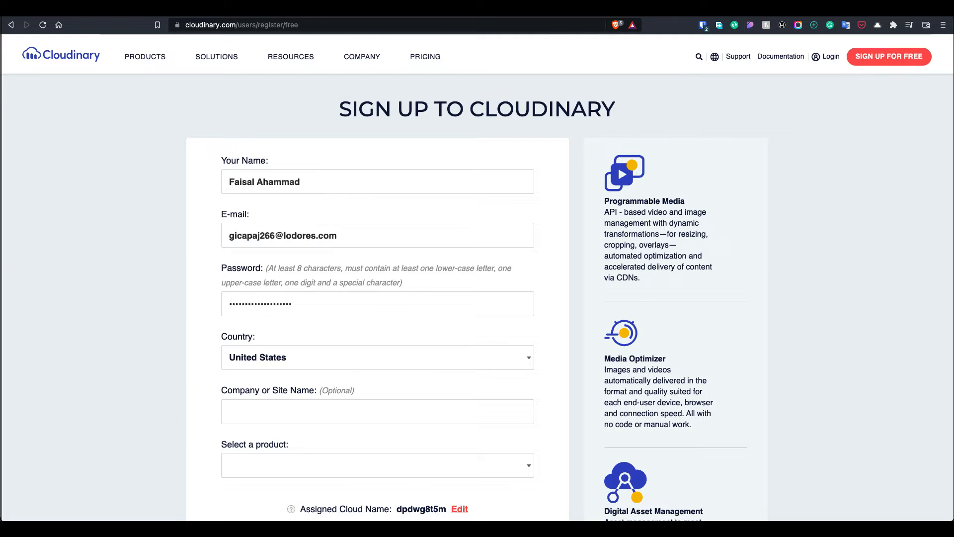
type("Test")
scroll(349, 228, "down", 3)
double_click(298, 221)
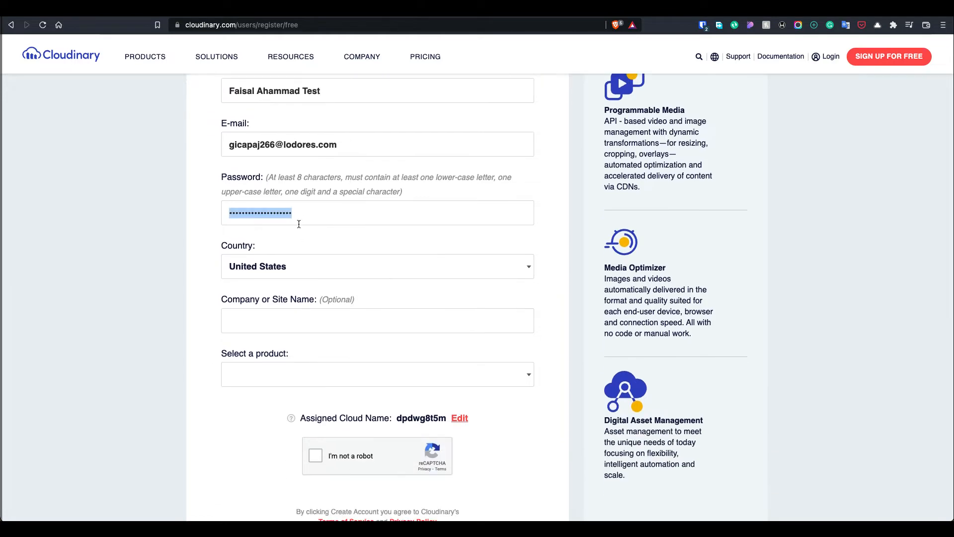
left_click(702, 25)
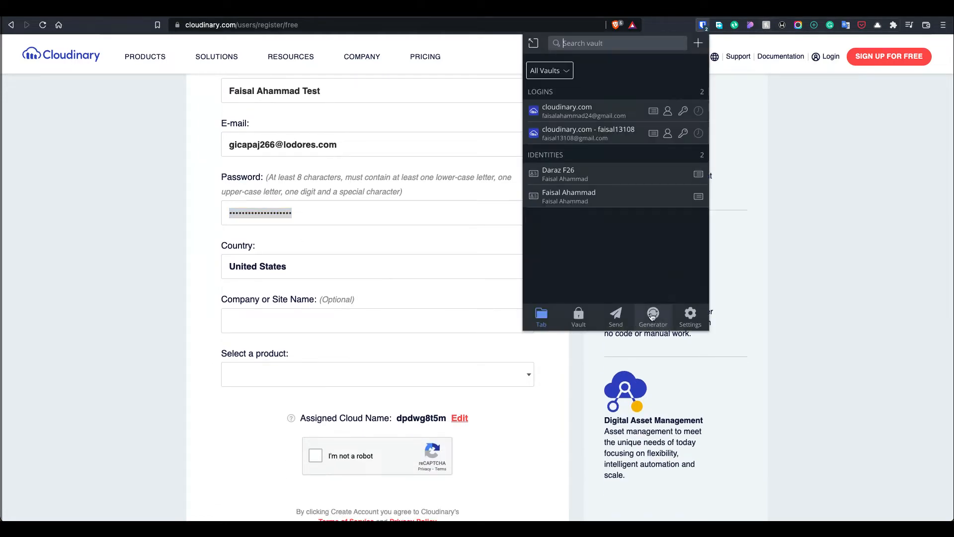
left_click(652, 317)
left_click(672, 72)
left_click(325, 250)
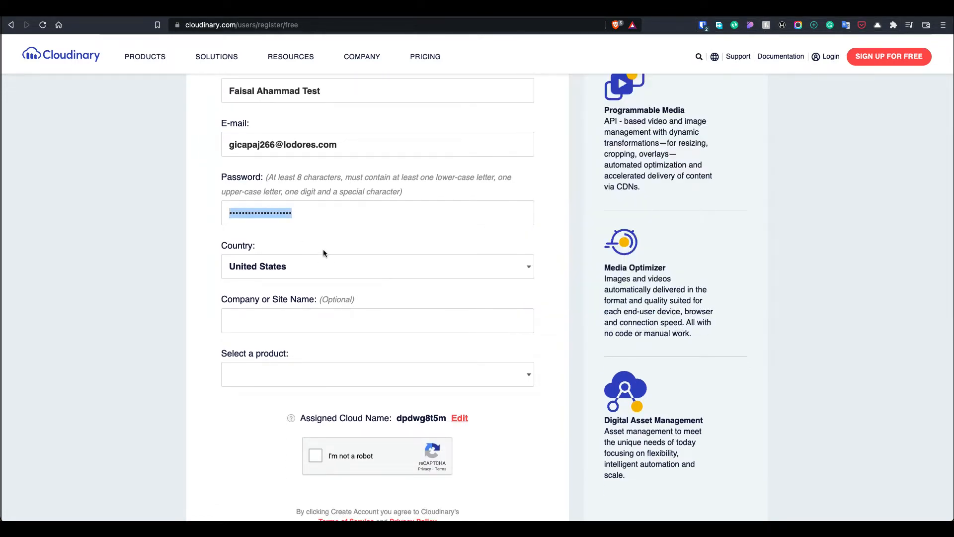
double_click(291, 223)
key("super+v")
Choose Bangladesh as the country
left_click(301, 270)
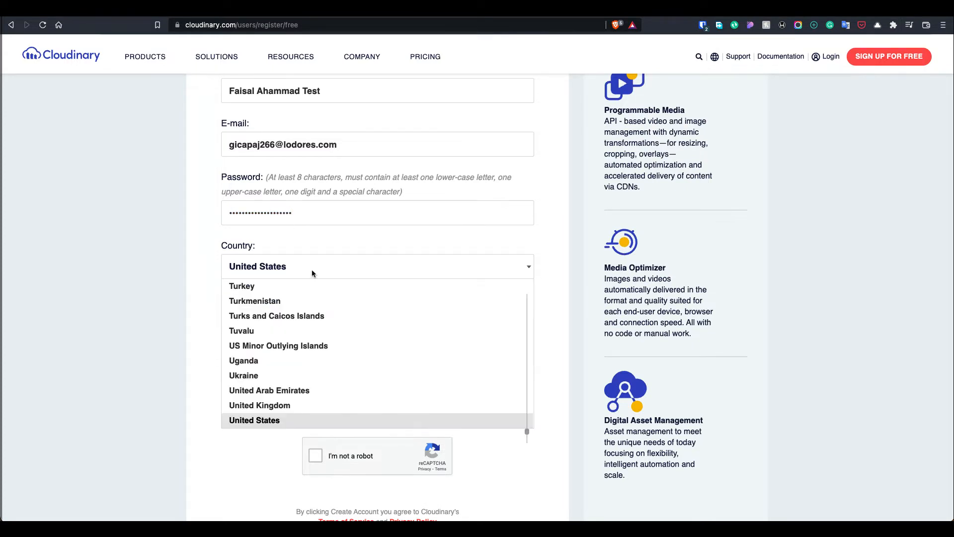
scroll(306, 309, "down", 2)
scroll(305, 309, "up", 20)
scroll(306, 313, "down", 5)
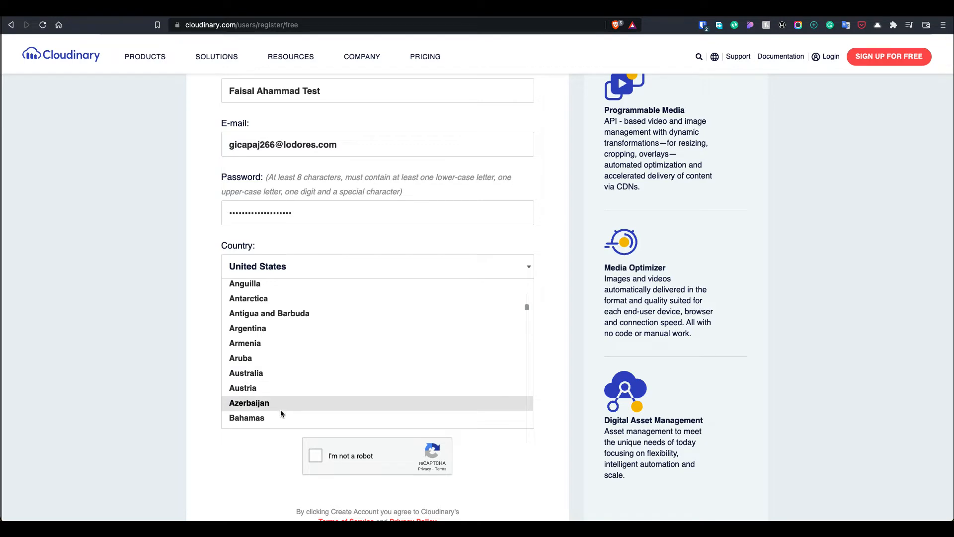
scroll(280, 409, "down", 2)
left_click(283, 388)
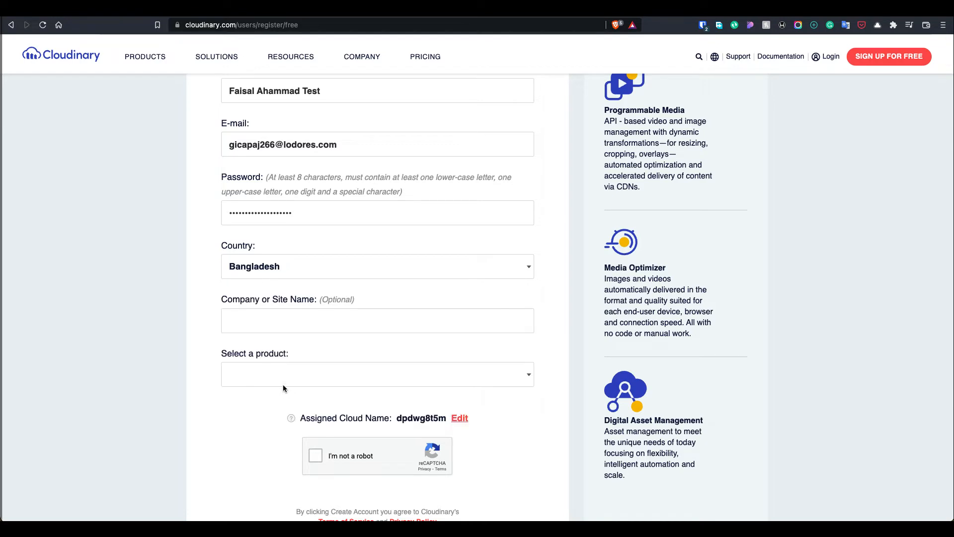
Enter FREECDN as the company or site name
left_click(252, 324)
type("Hello")
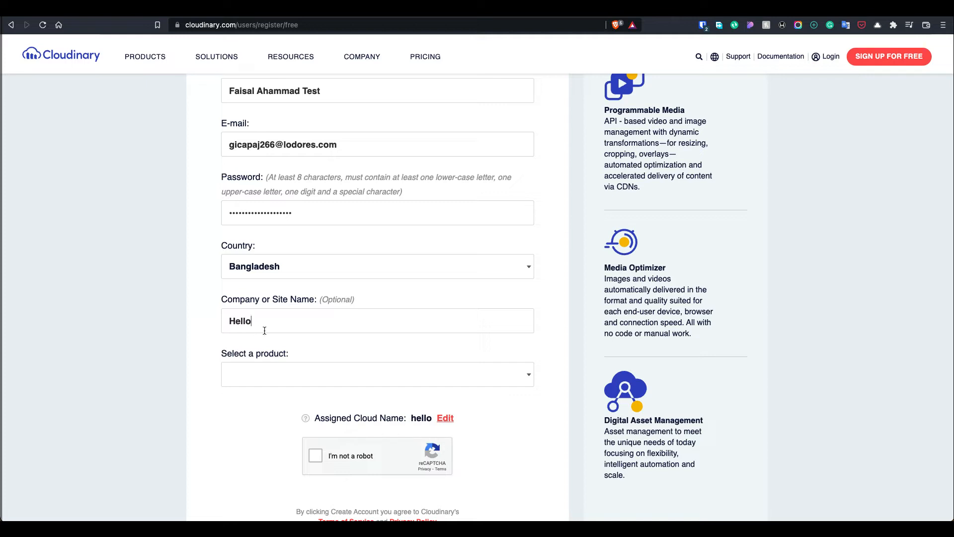
key("super+a")
key("BackSpace")
key("Escape")
type("FREECDN")
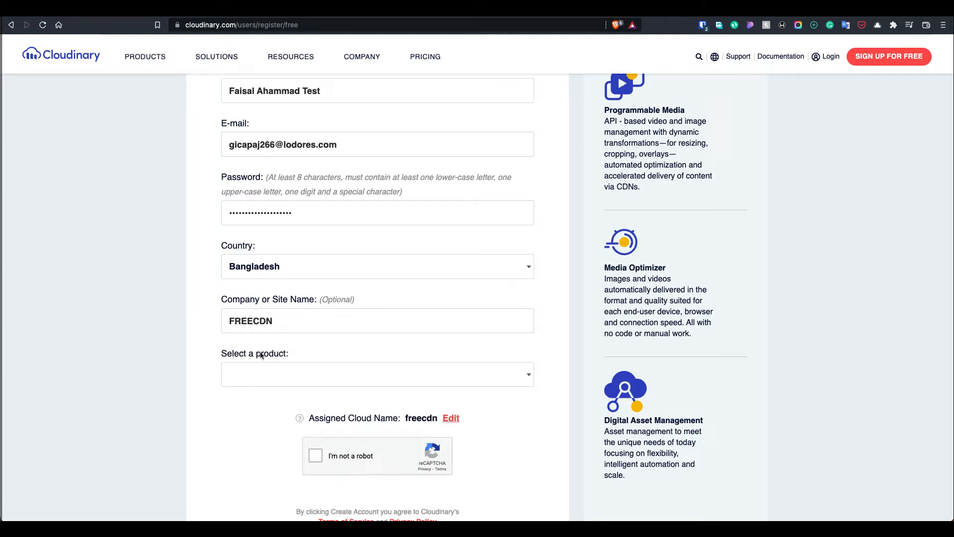
Select the Programmable Media product and submit the account creation
left_click(260, 368)
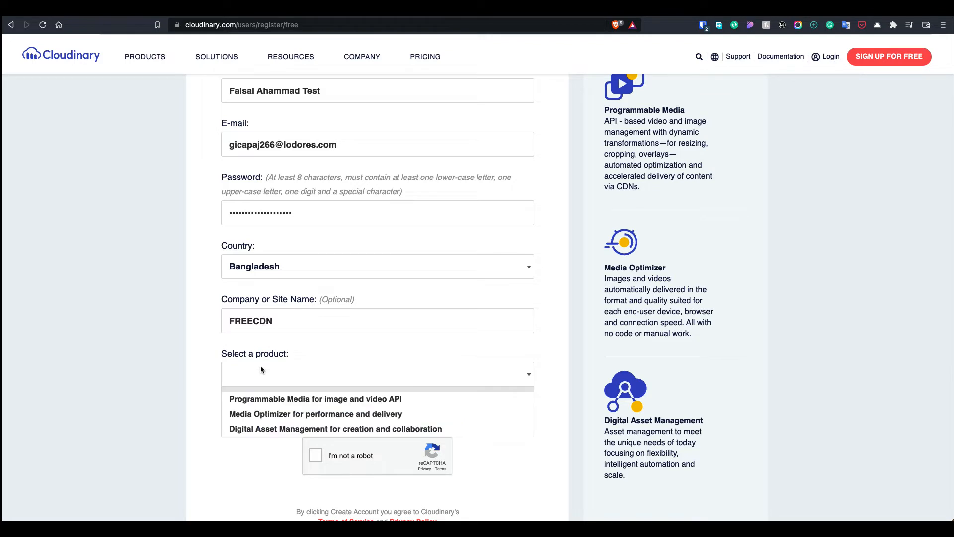
left_click(277, 404)
scroll(263, 435, "down", 2)
left_click(288, 308)
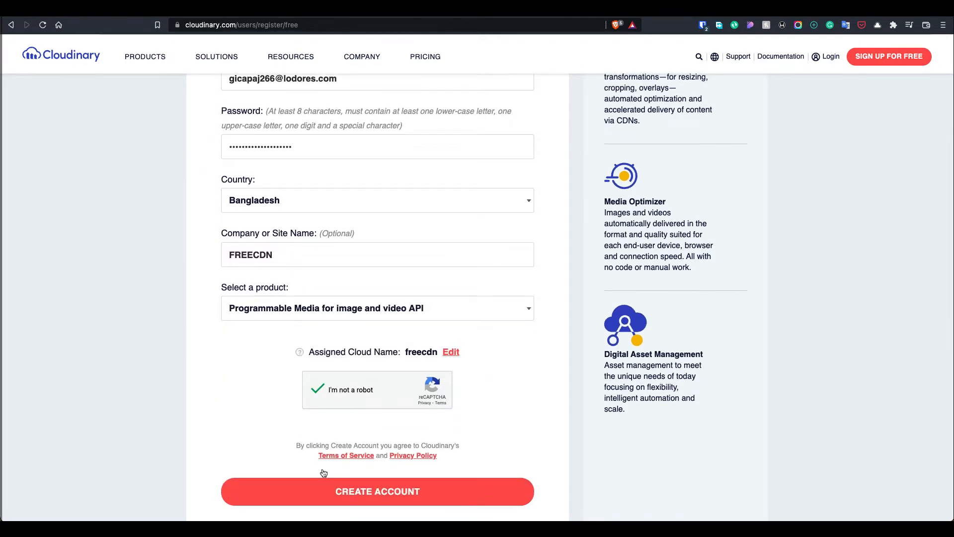
left_click(323, 496)
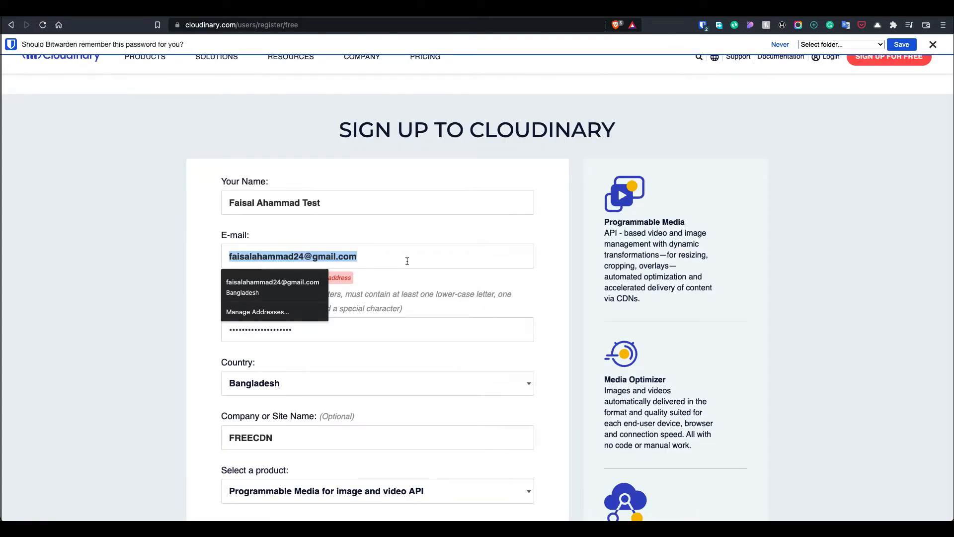
Add '+freecdn' to the rejected e-mail, resubmit, and advance the WordPress wizard to Connect Plugin
left_click(780, 44)
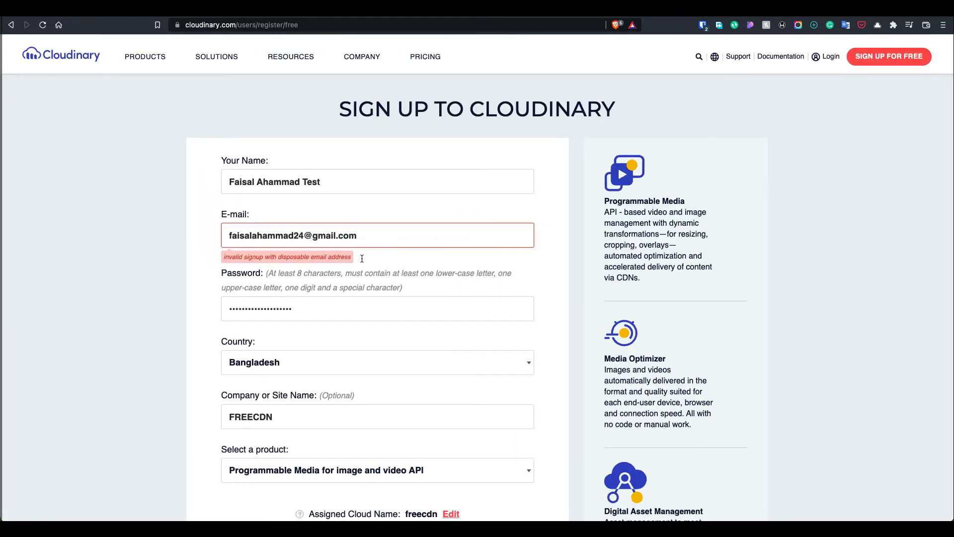
left_click(305, 236)
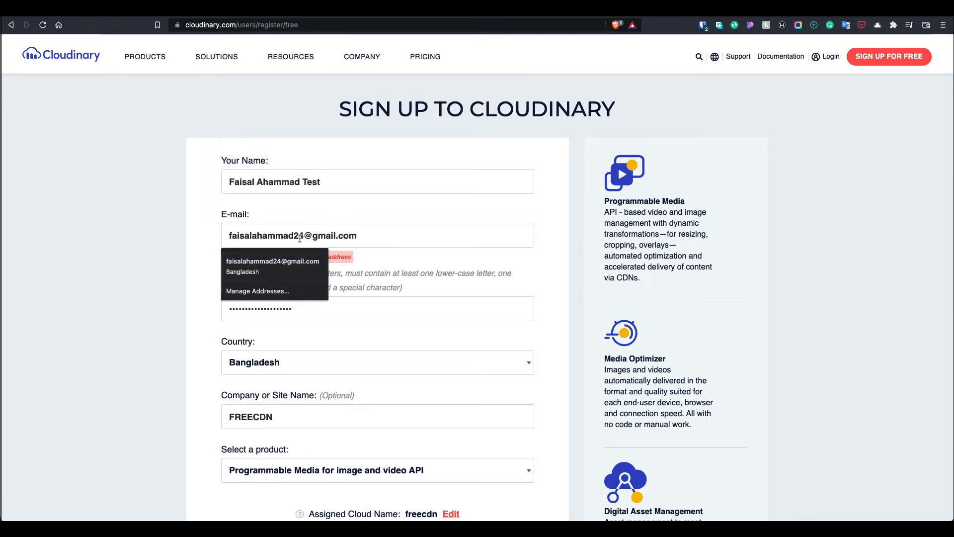
left_click(302, 236)
type("+")
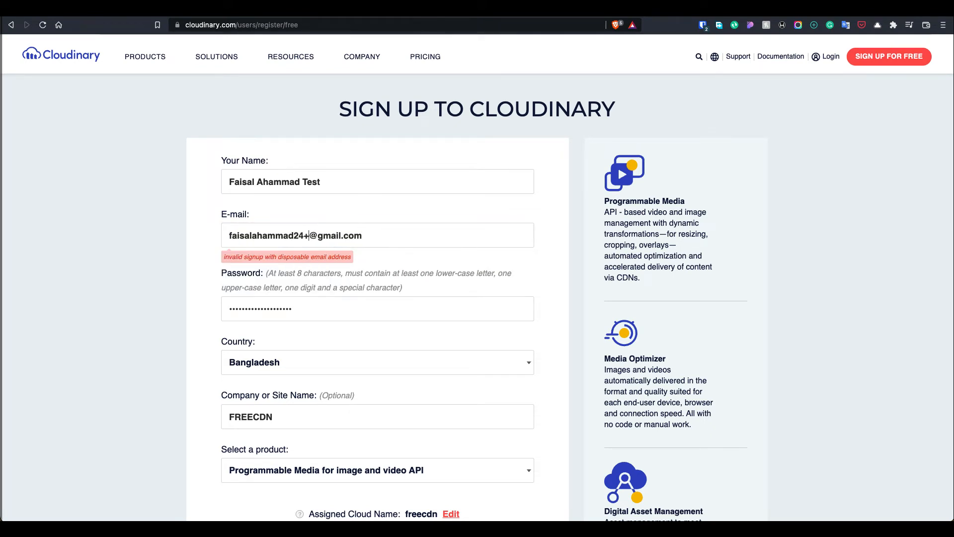
type("freecdn")
scroll(329, 320, "down", 3)
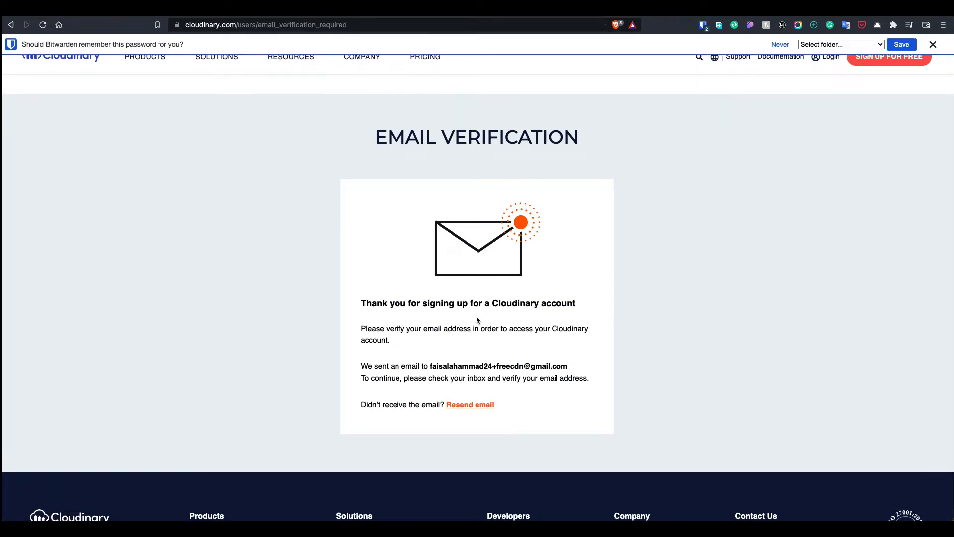
left_click(787, 46)
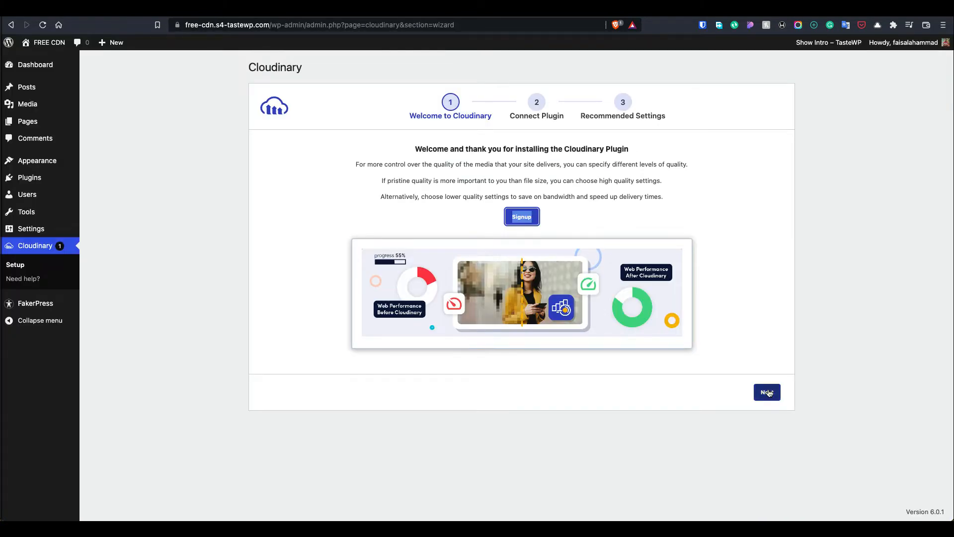
left_click(766, 390)
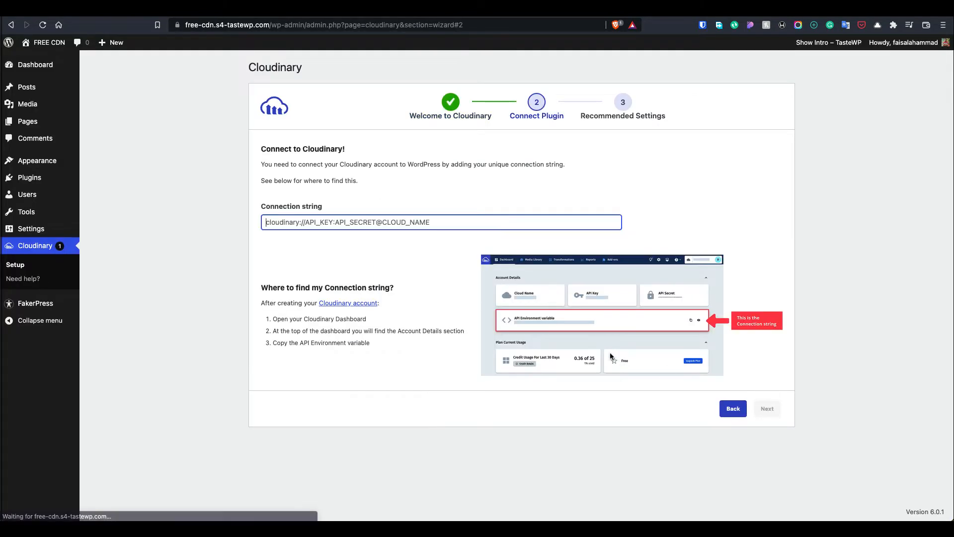
Paste the emailed verification link into the Cloudinary tab's address bar
key("super+Tab")
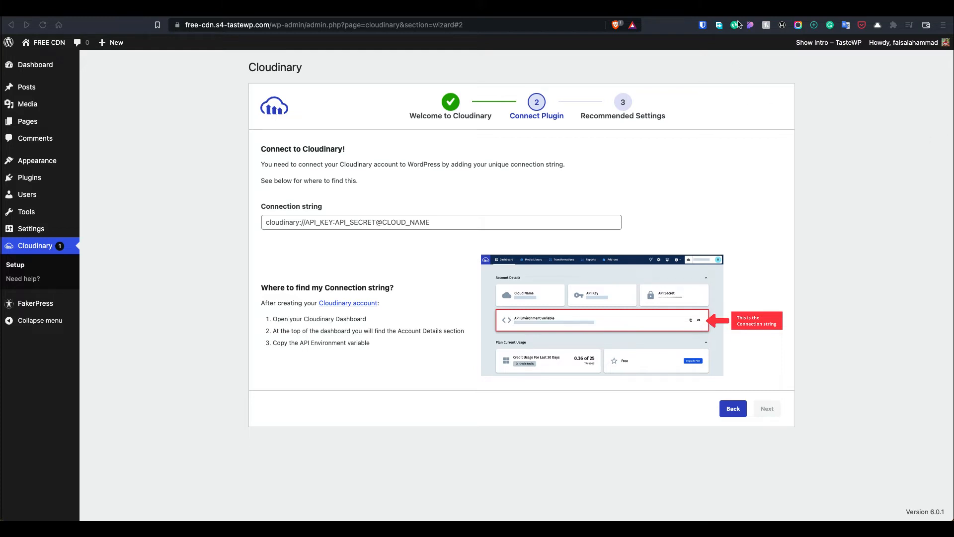
left_click(572, 10)
left_click(585, 29)
key("ctrl+v")
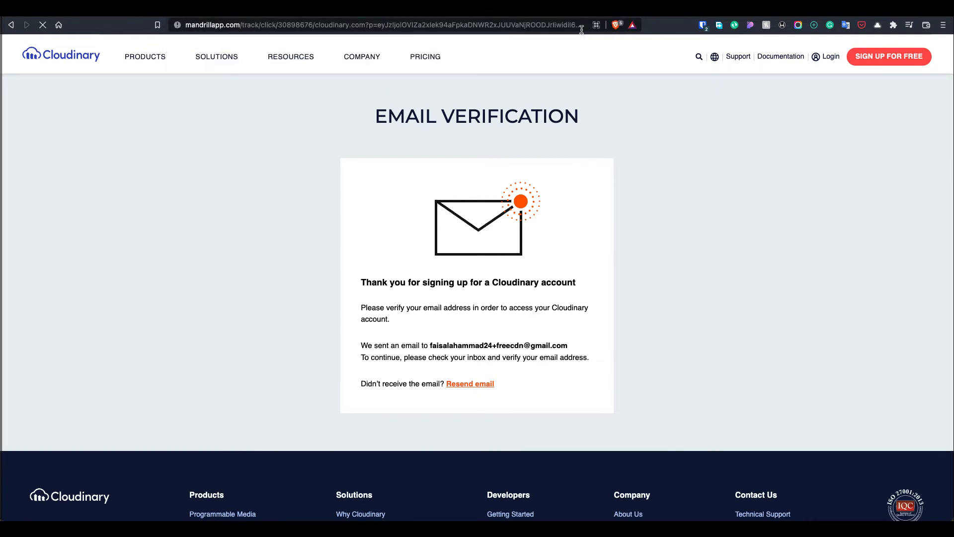
Load the verification link and answer onboarding as a Developer building a new website
key("Return")
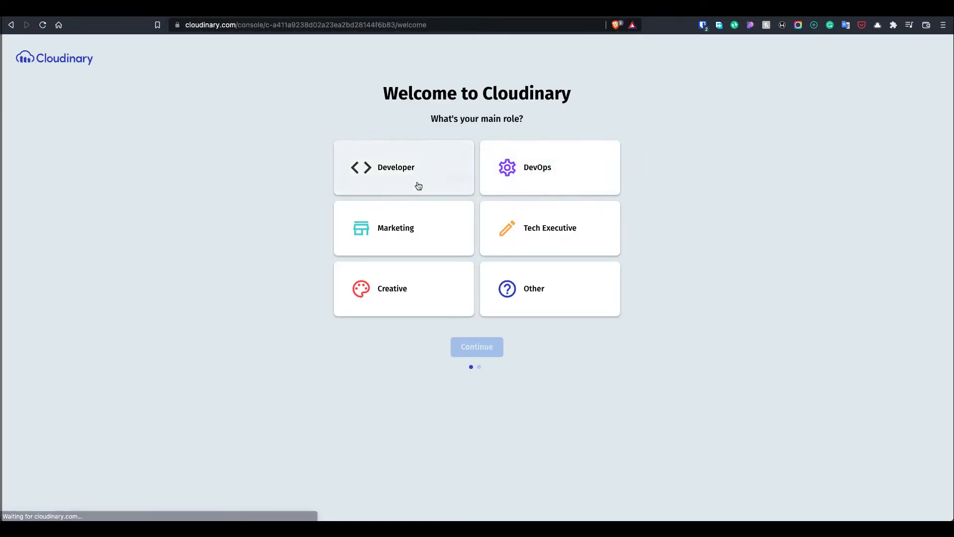
left_click(417, 185)
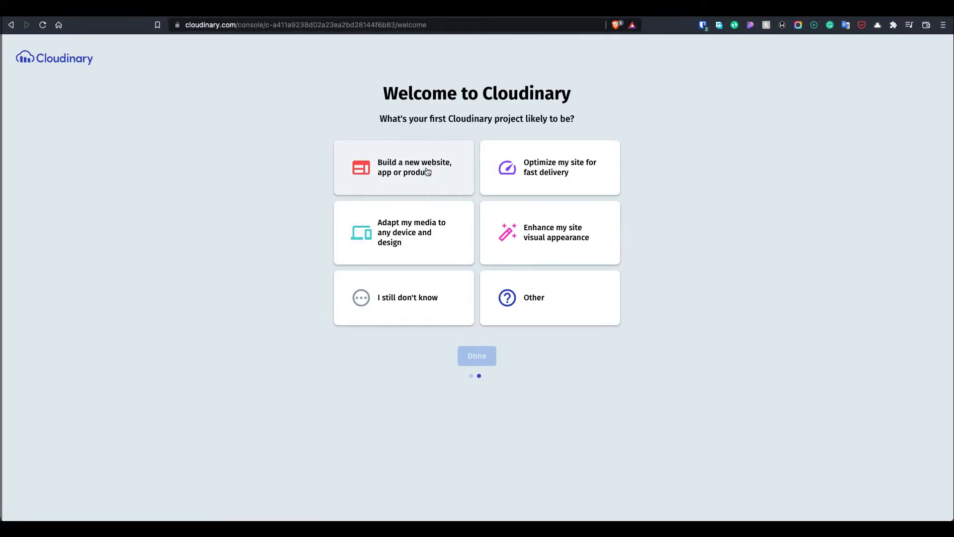
left_click(428, 181)
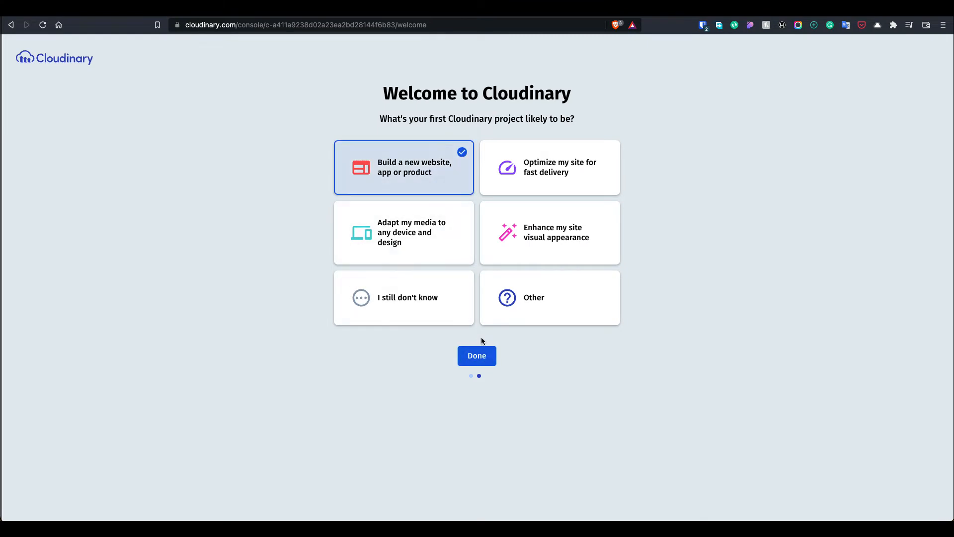
left_click(550, 168)
left_click(476, 353)
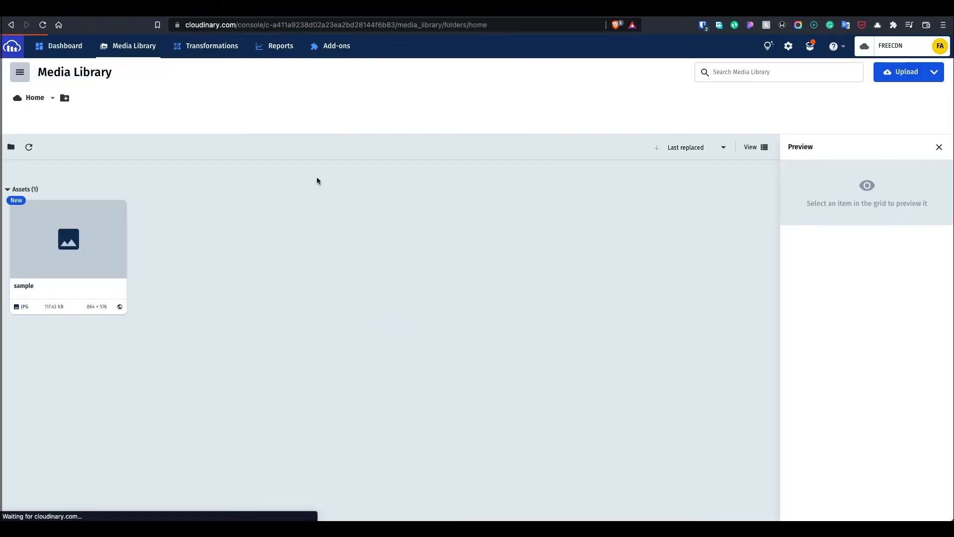
Copy the Dashboard's API Environment variable into the WordPress wizard's Connection string field
left_click(75, 48)
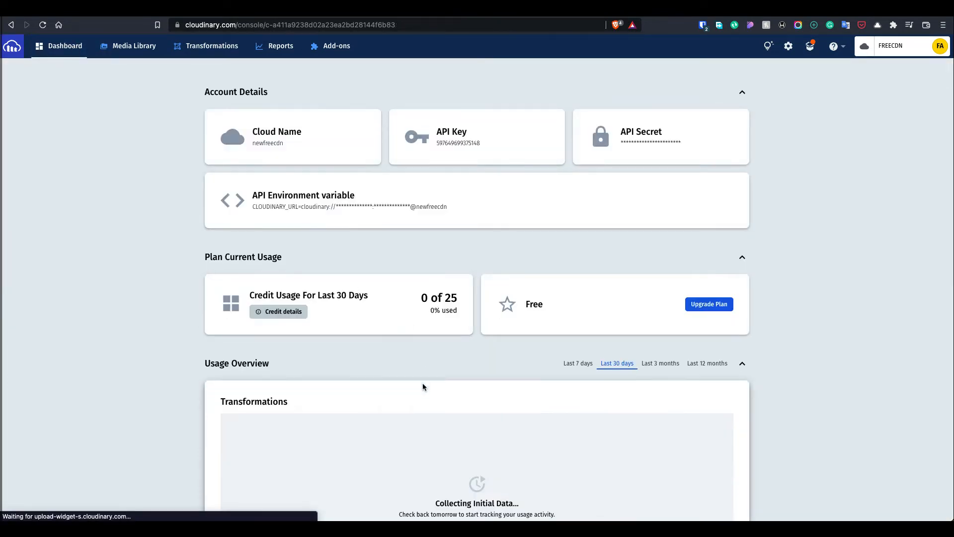
scroll(422, 387, "down", 1)
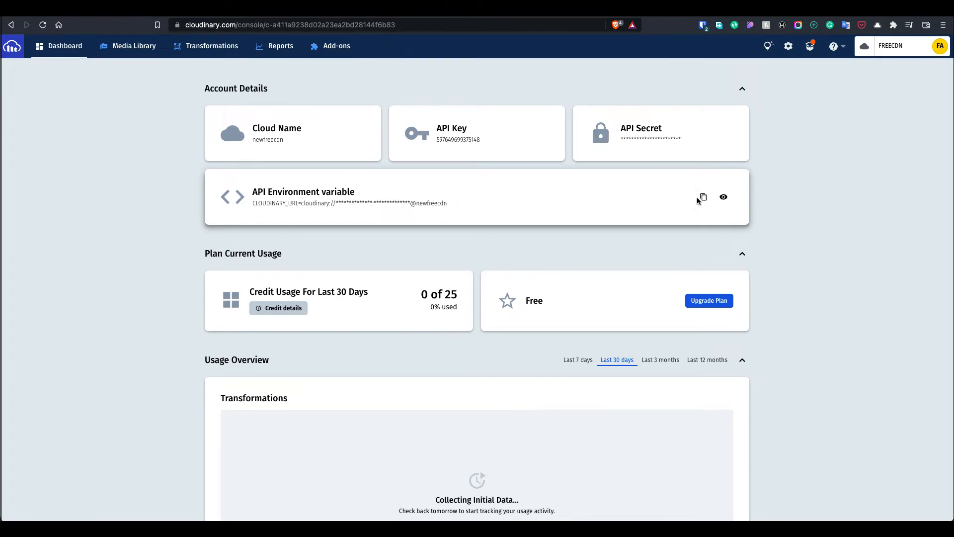
left_click(704, 197)
left_click(661, 8)
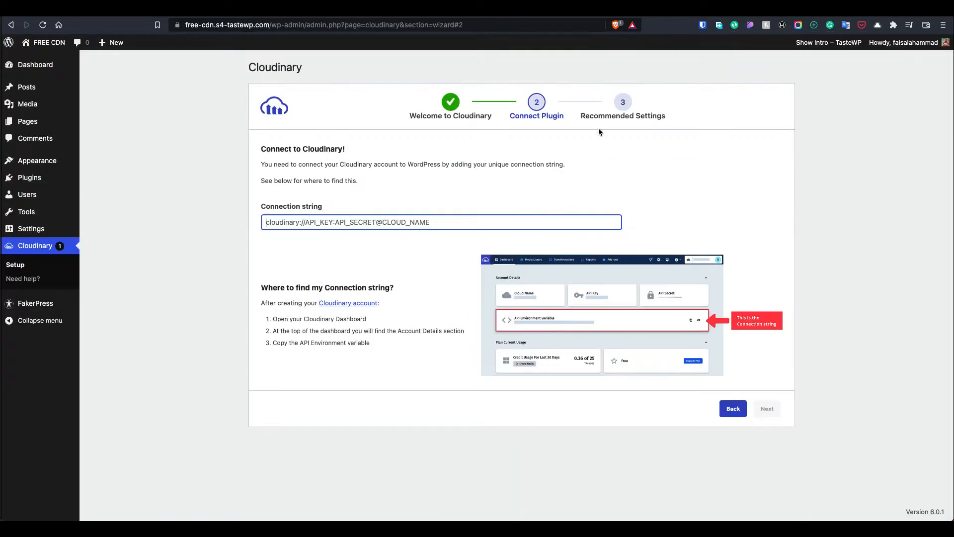
left_click(436, 223)
key("super+v")
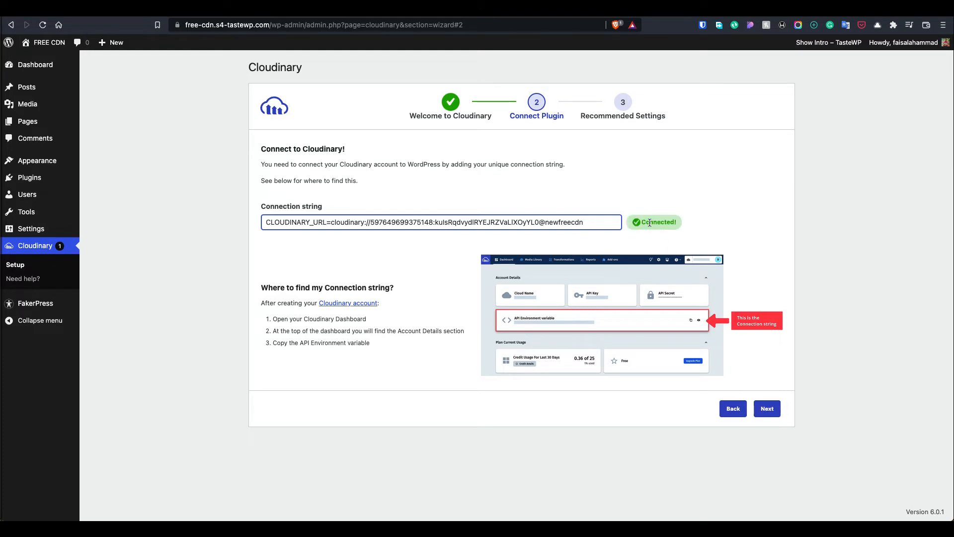
double_click(651, 223)
Enable all three recommended optimizations, finish the wizard, and go to the plugin dashboard
left_click(767, 412)
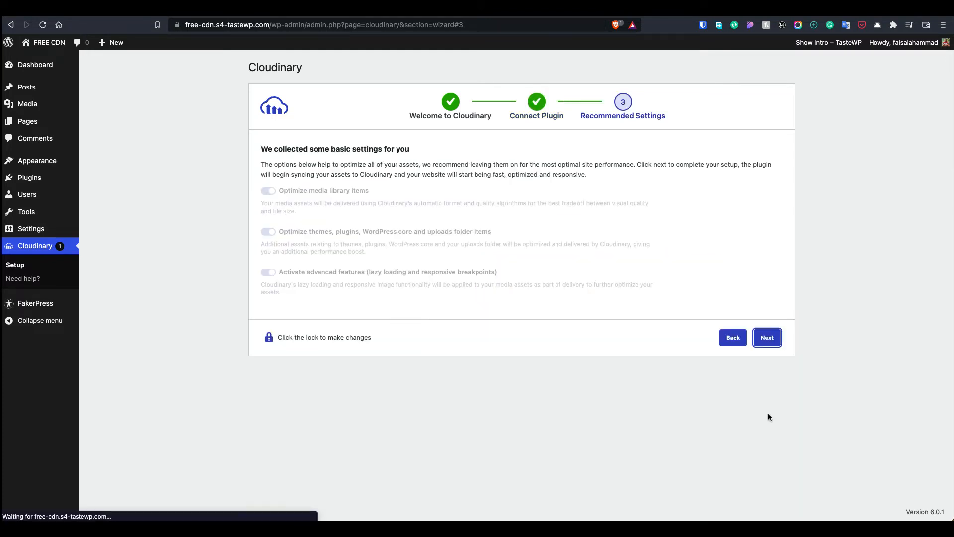
left_click(332, 346)
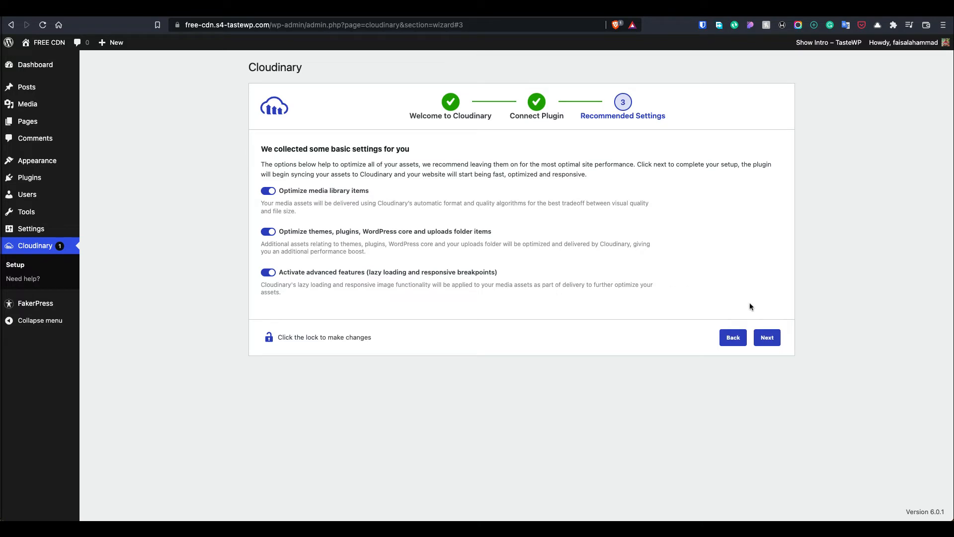
left_click(765, 336)
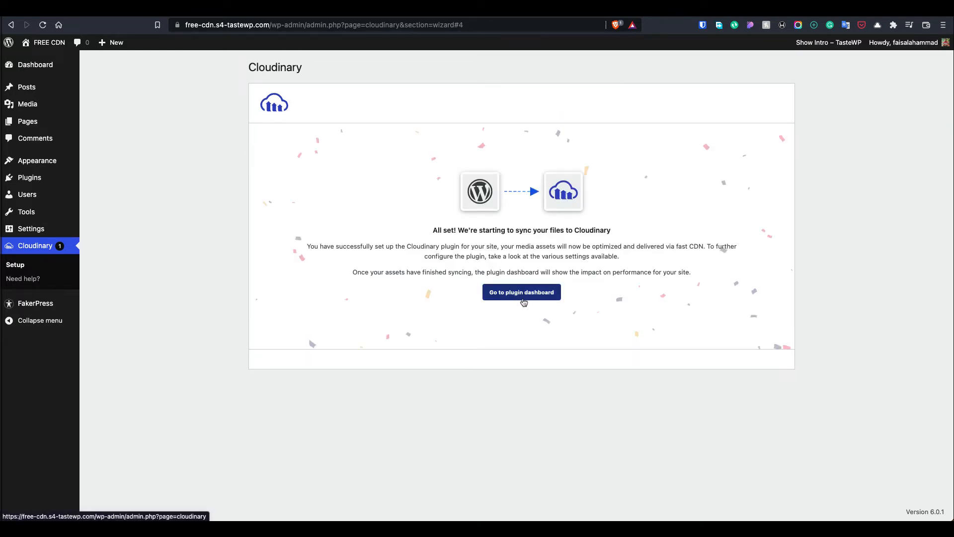
left_click(523, 302)
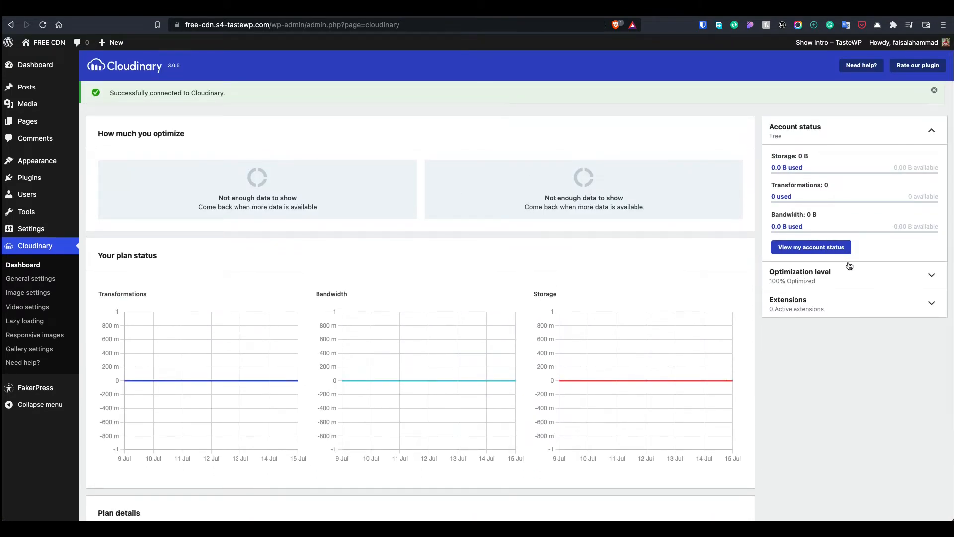
scroll(845, 298, "down", 3)
Set the Cloudinary folder path to freecdn, keep Cloudinary and WordPress storage, and save
left_click(48, 283)
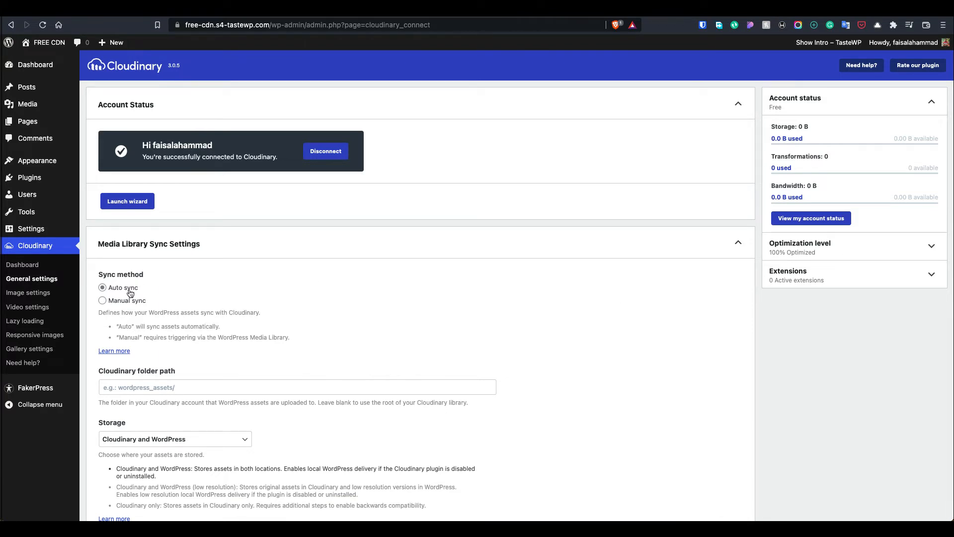
scroll(139, 294, "down", 3)
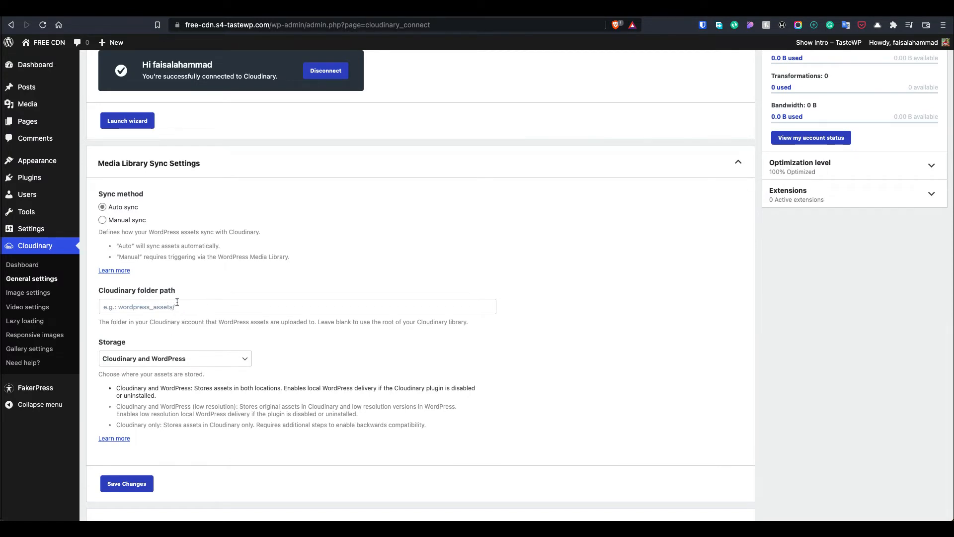
left_click(177, 303)
type("freecdn")
left_click(149, 358)
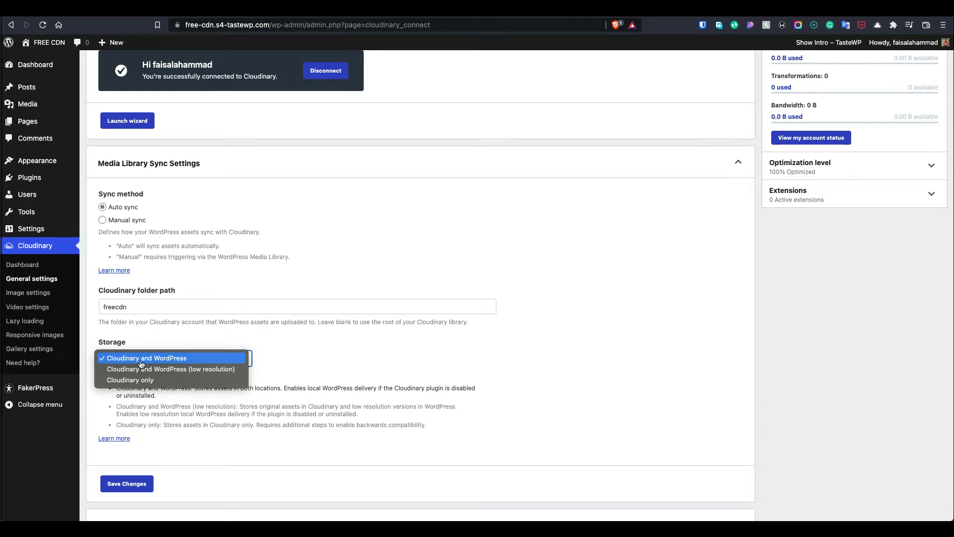
left_click(188, 433)
left_click(126, 484)
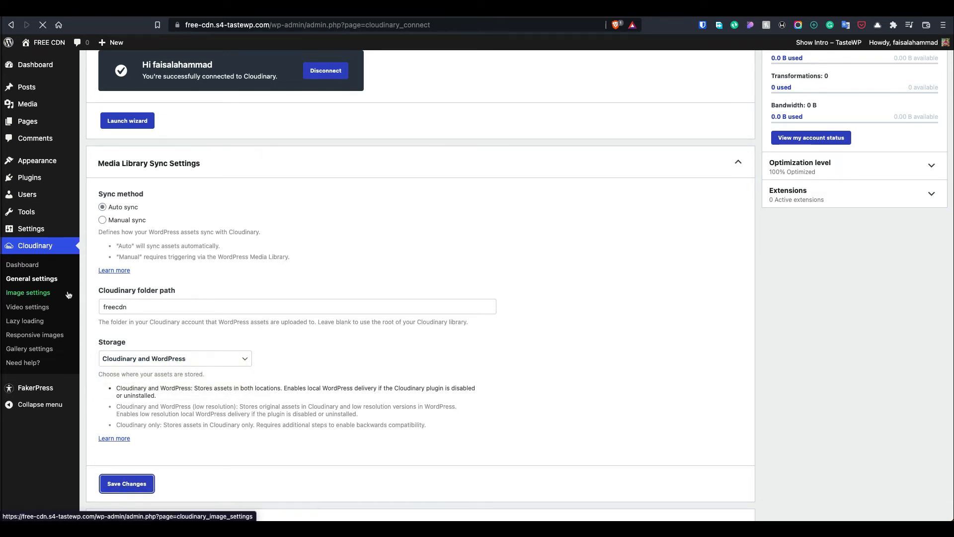
Save Image settings with Auto format, Auto quality and SVG support on, then open Video settings
left_click(50, 297)
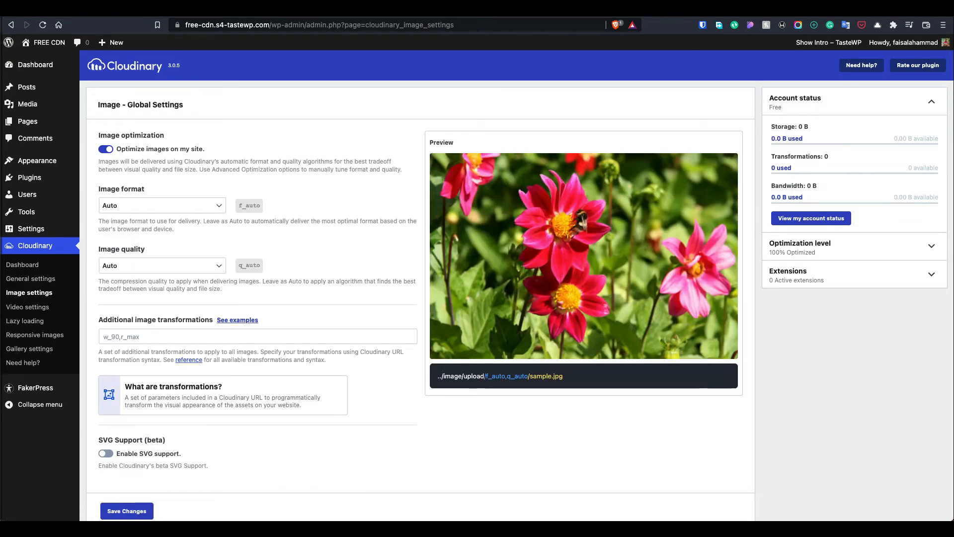
left_click(144, 210)
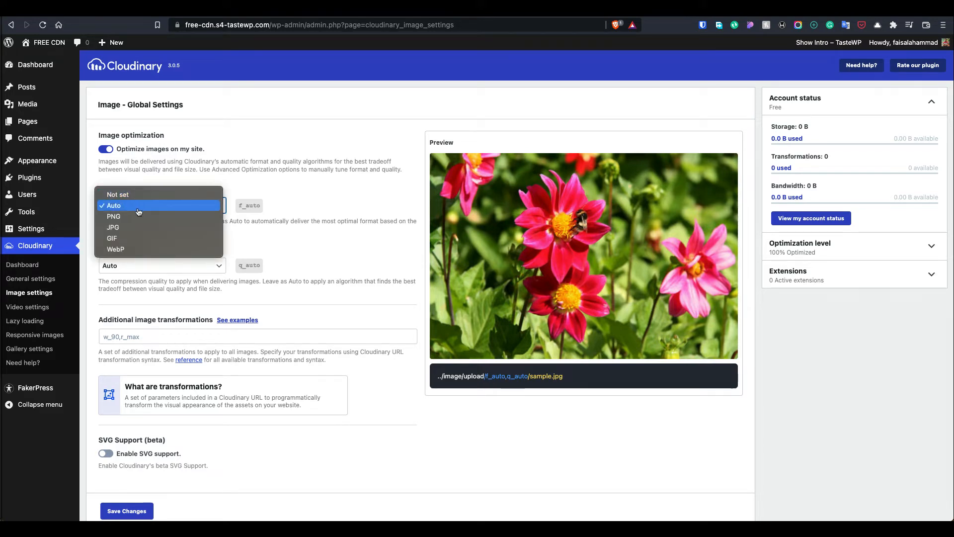
left_click(240, 232)
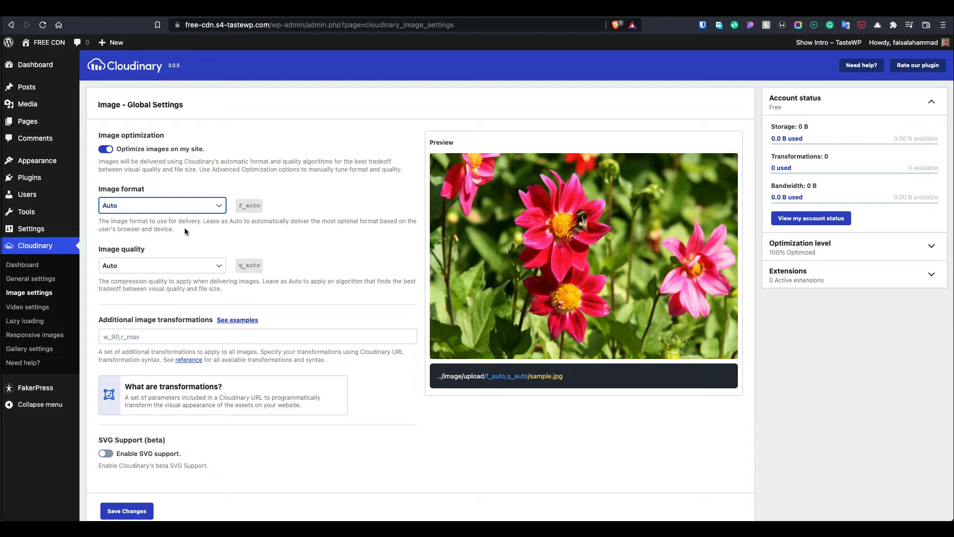
left_click(159, 276)
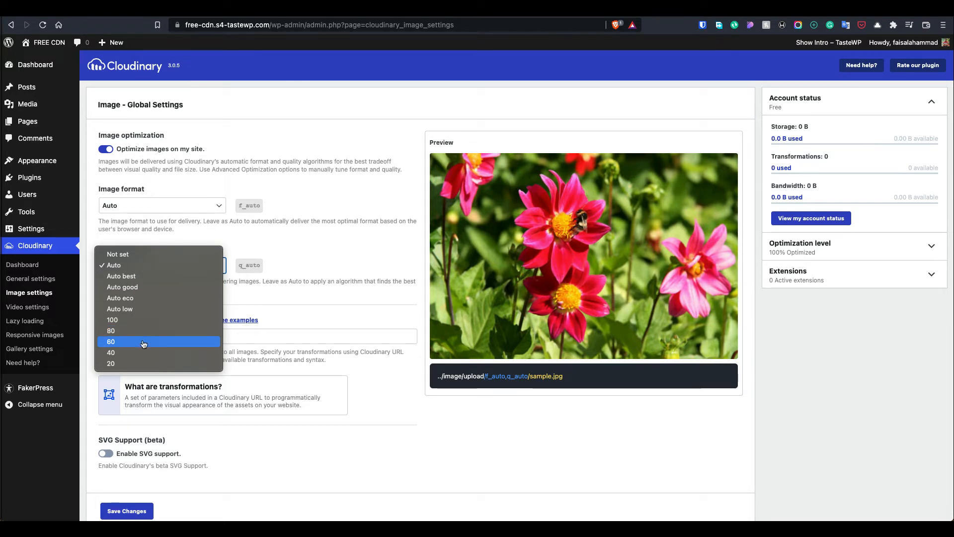
left_click(171, 271)
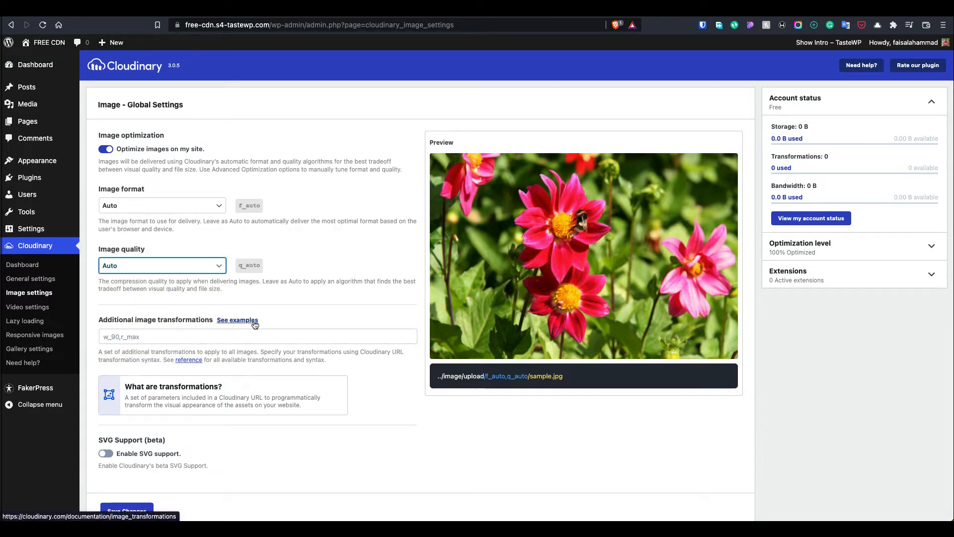
scroll(181, 288, "down", 1)
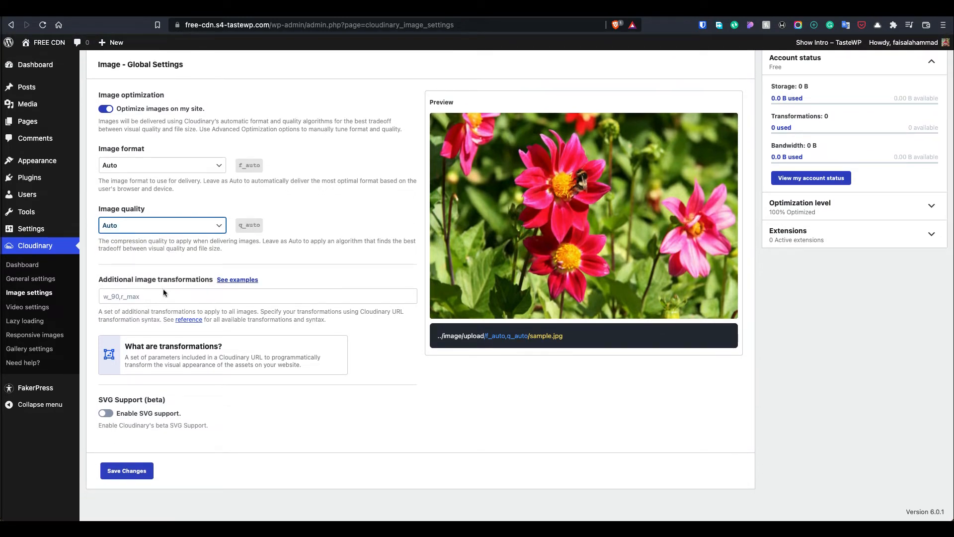
left_click(106, 413)
left_click(143, 473)
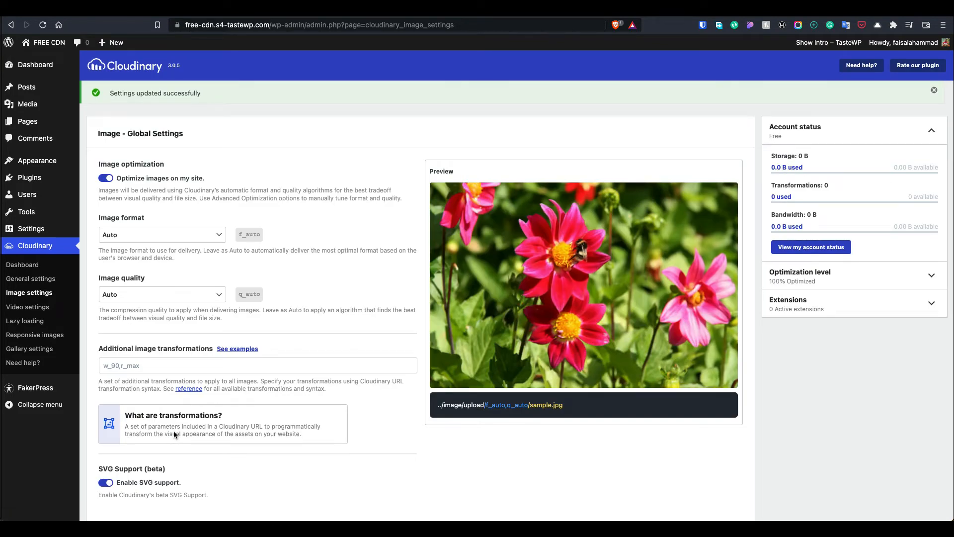
scroll(174, 434, "down", 3)
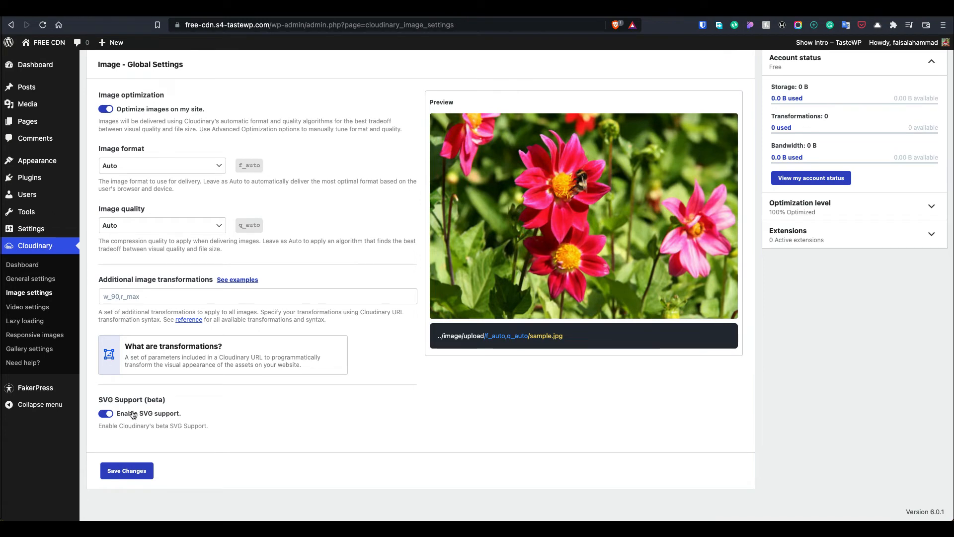
left_click(40, 307)
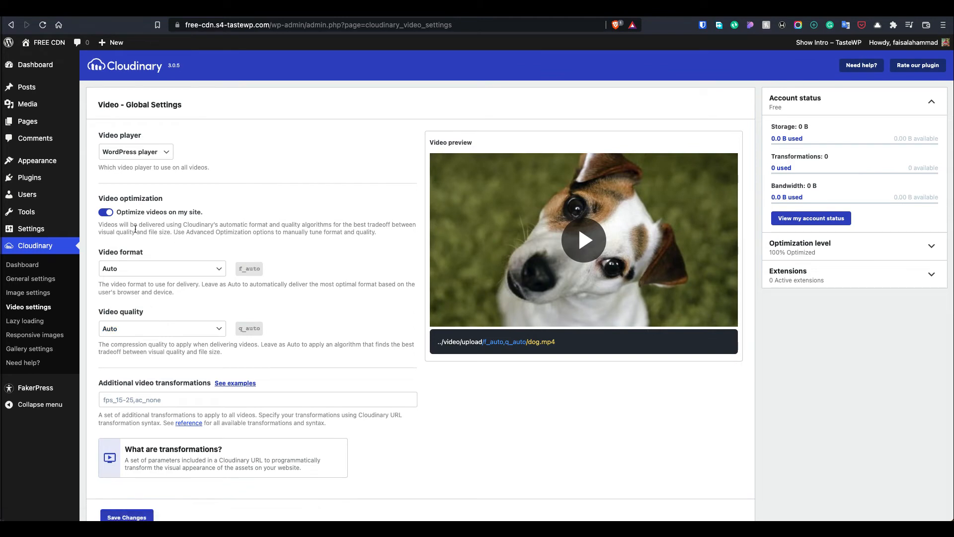
Review the Lazy loading settings, then open the Responsive images settings
left_click(55, 321)
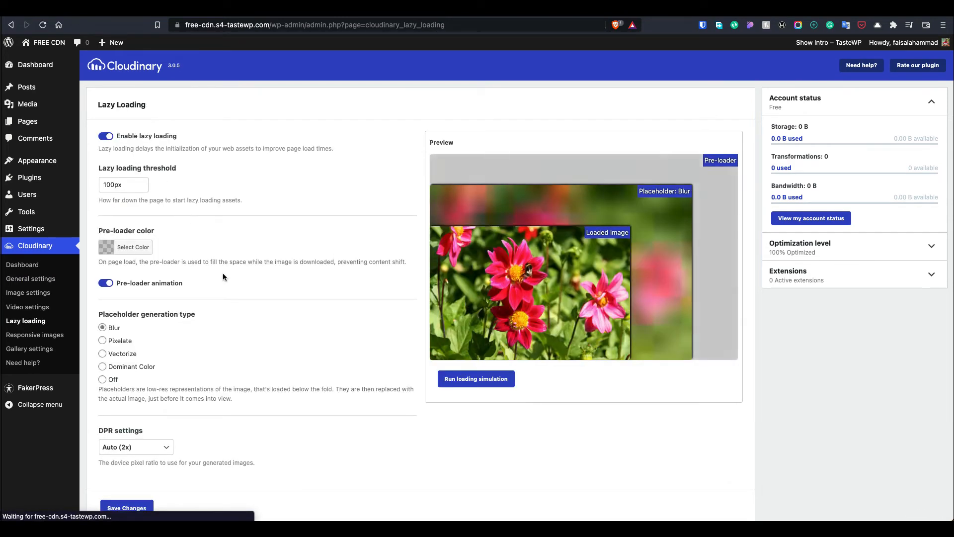
scroll(223, 273, "down", 2)
scroll(223, 273, "up", 2)
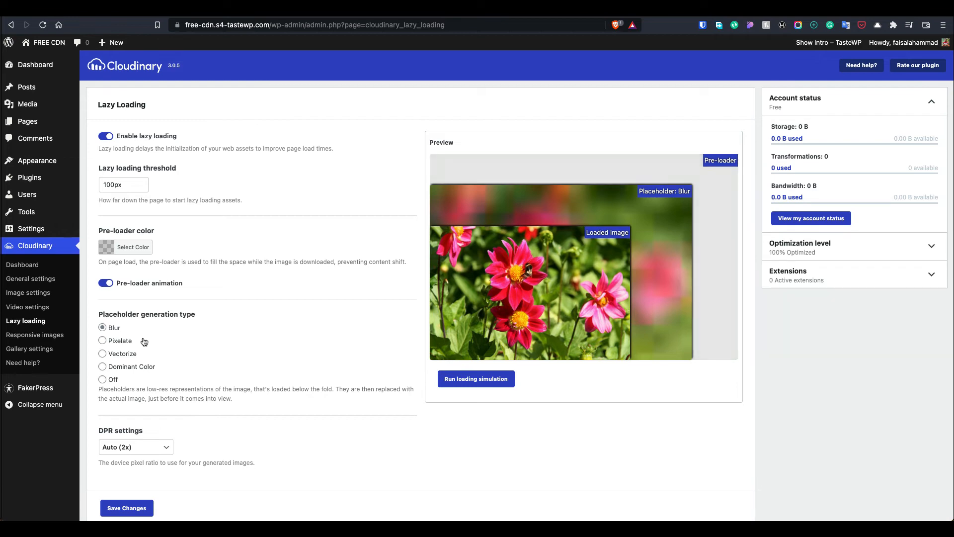
left_click(40, 336)
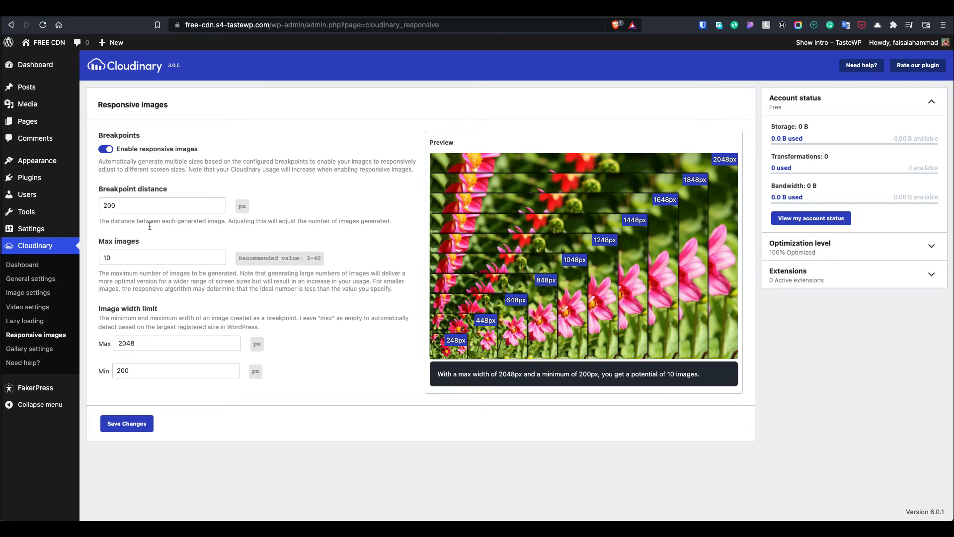
Open Gallery settings, then open the live site from Visit Site in a private window
left_click(40, 349)
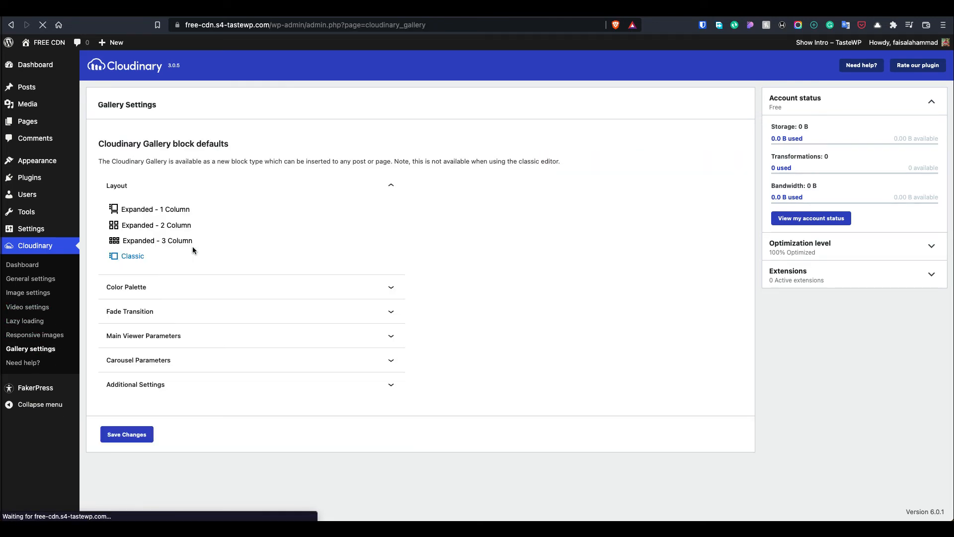
mouse_move(45, 42)
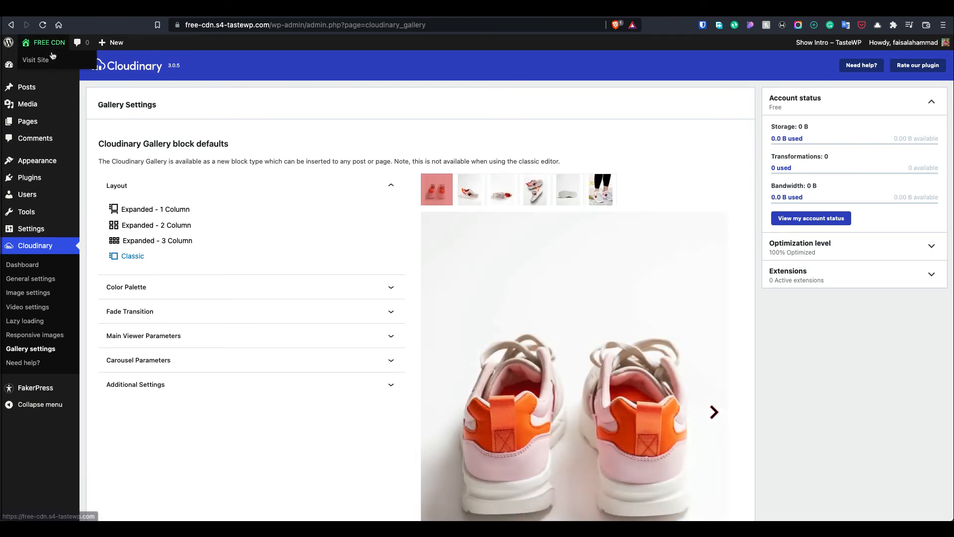
right_click(54, 59)
left_click(73, 66)
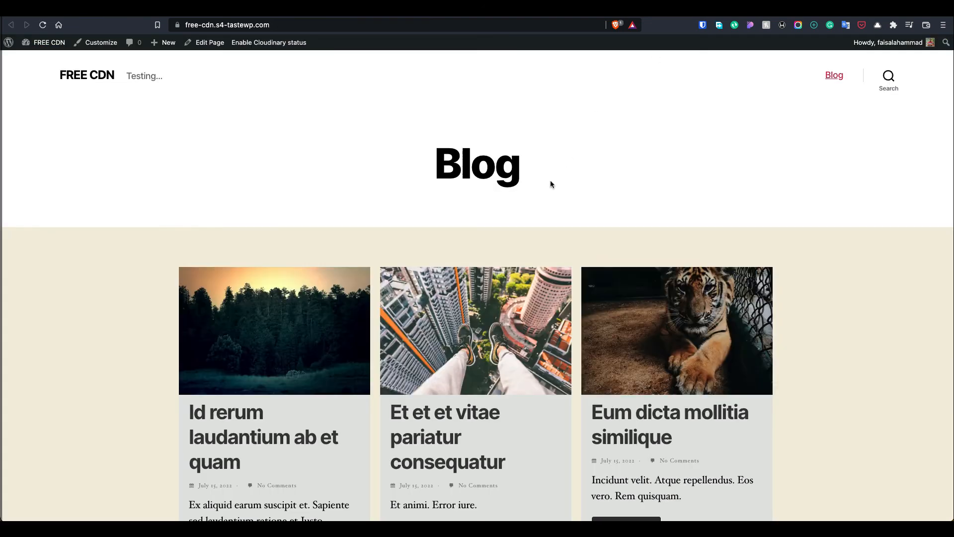
Open the blog page's developer tools on the Network panel and reload to capture requests
right_click(550, 180)
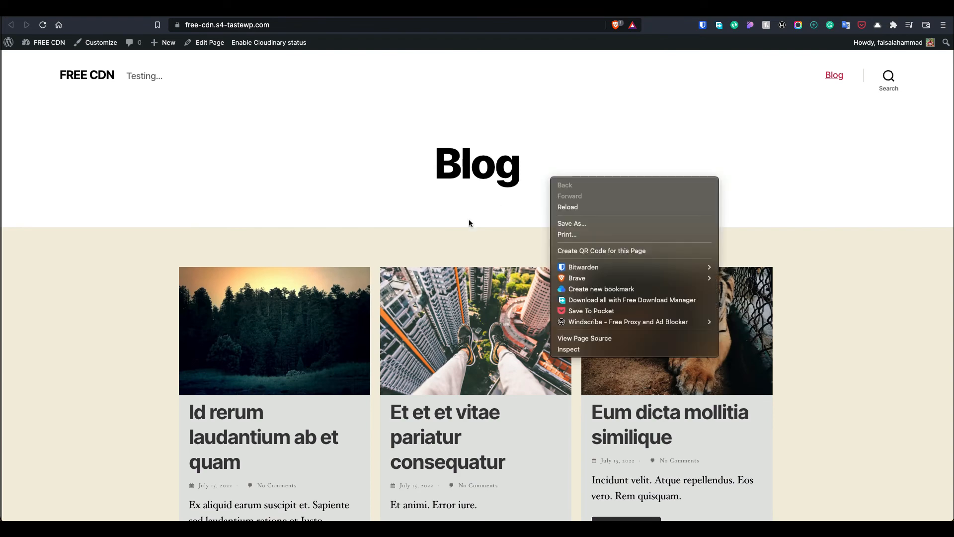
left_click(469, 218)
right_click(434, 217)
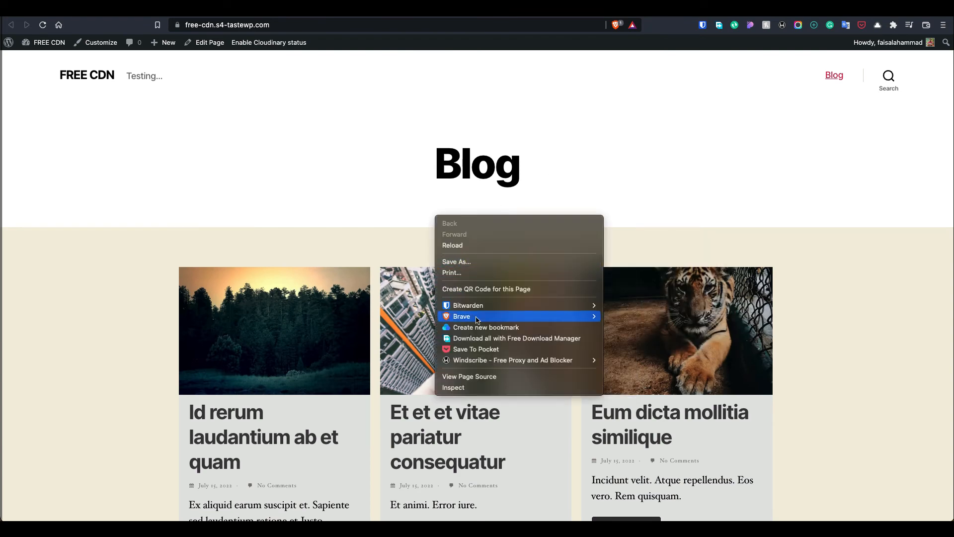
left_click(462, 388)
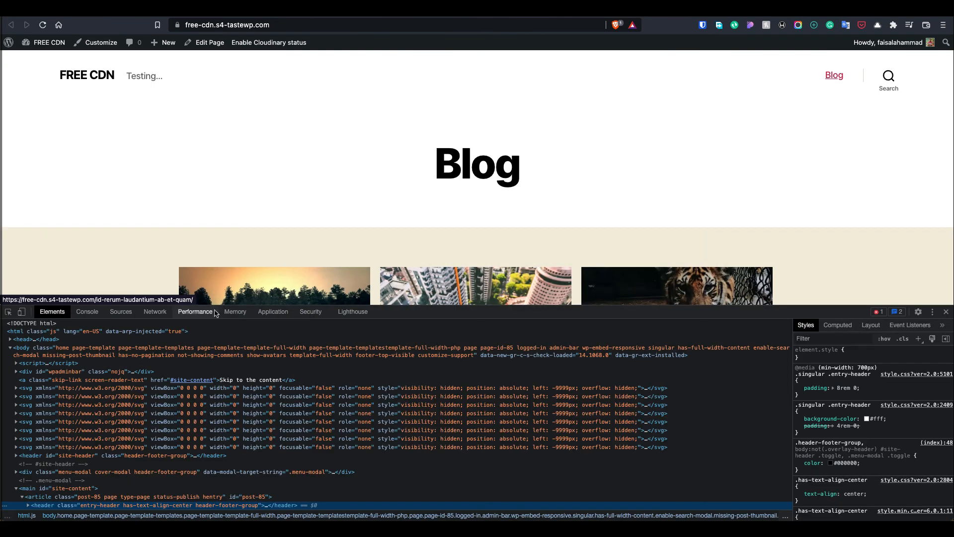
left_click(155, 312)
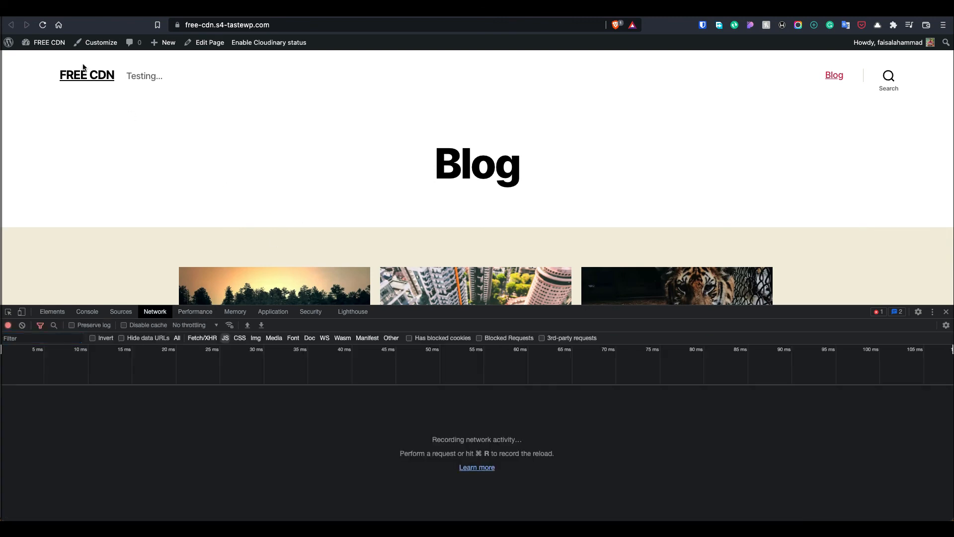
left_click(43, 25)
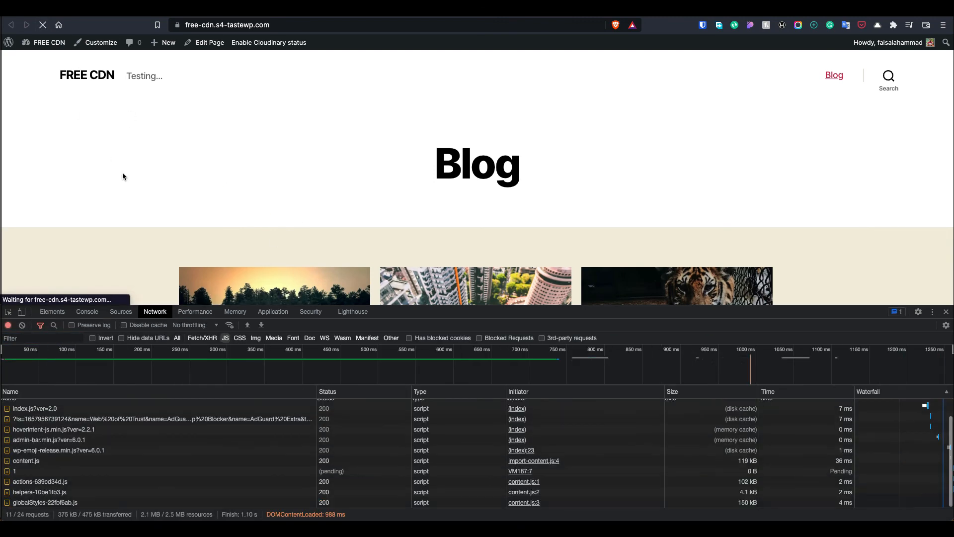
Filter the network list to images, confirm the avif deliveries, and open the wave image in a new tab
left_click(256, 338)
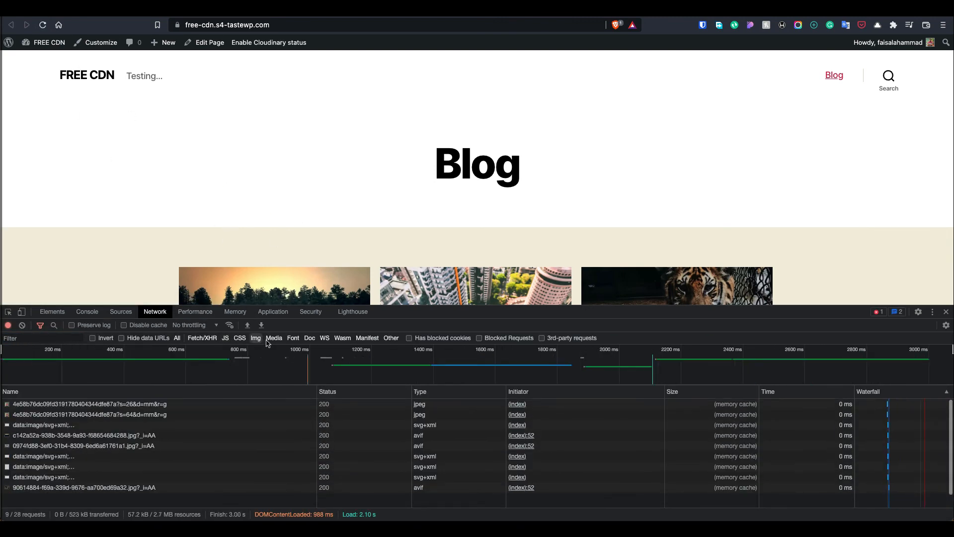
scroll(289, 240, "down", 5)
scroll(289, 241, "down", 15)
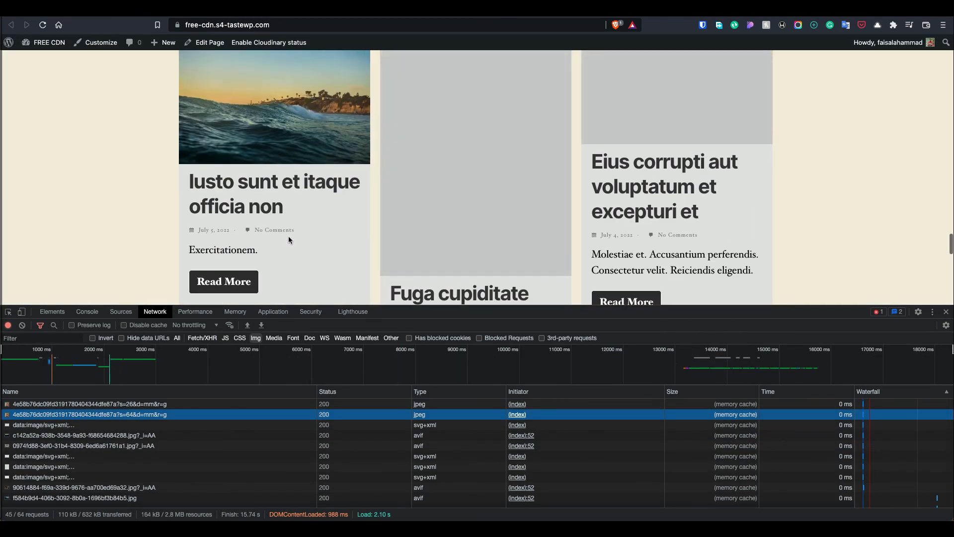
right_click(294, 175)
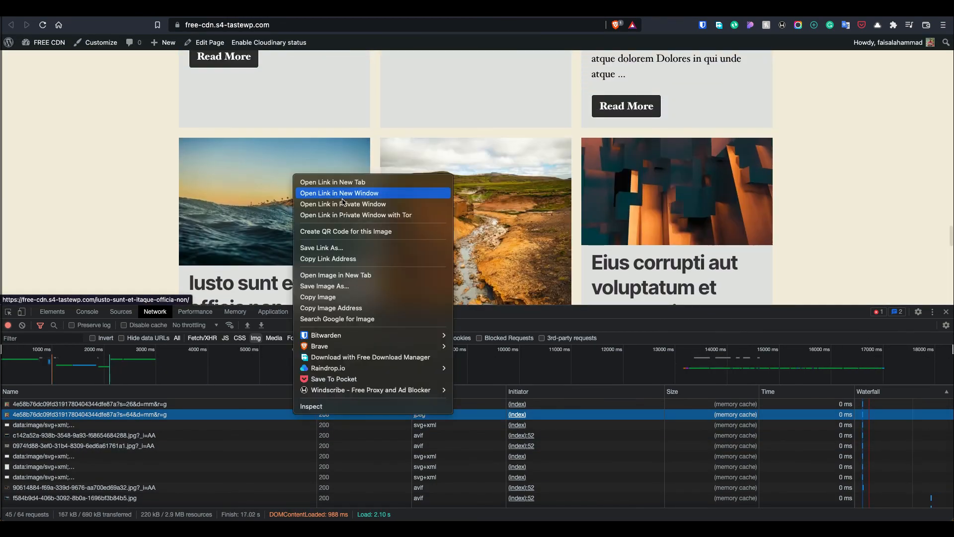
left_click(348, 276)
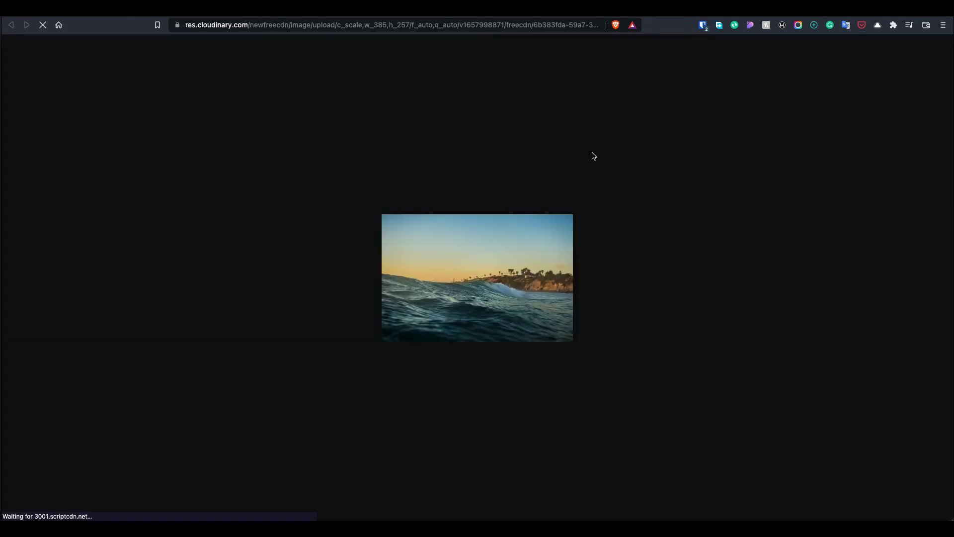
left_click(230, 30)
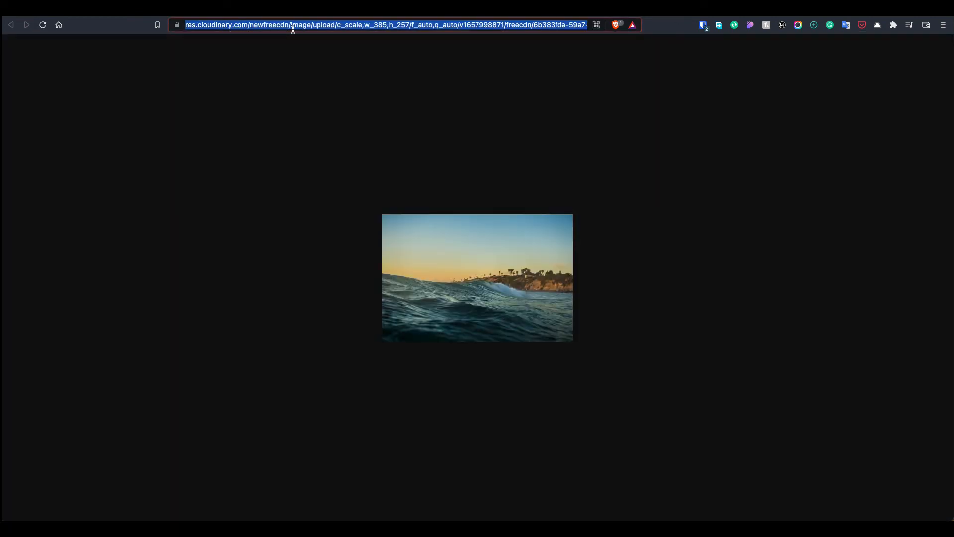
key("Right")
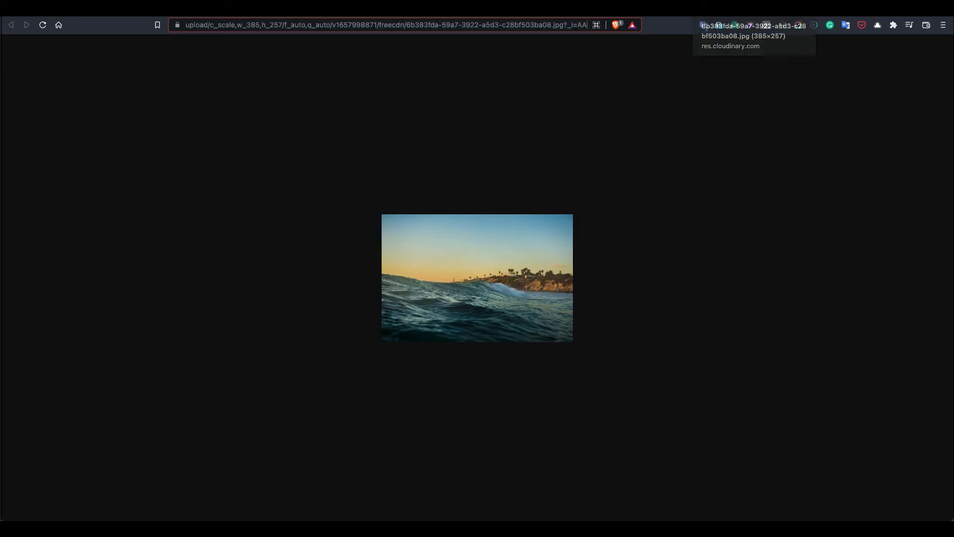
left_click(726, 9)
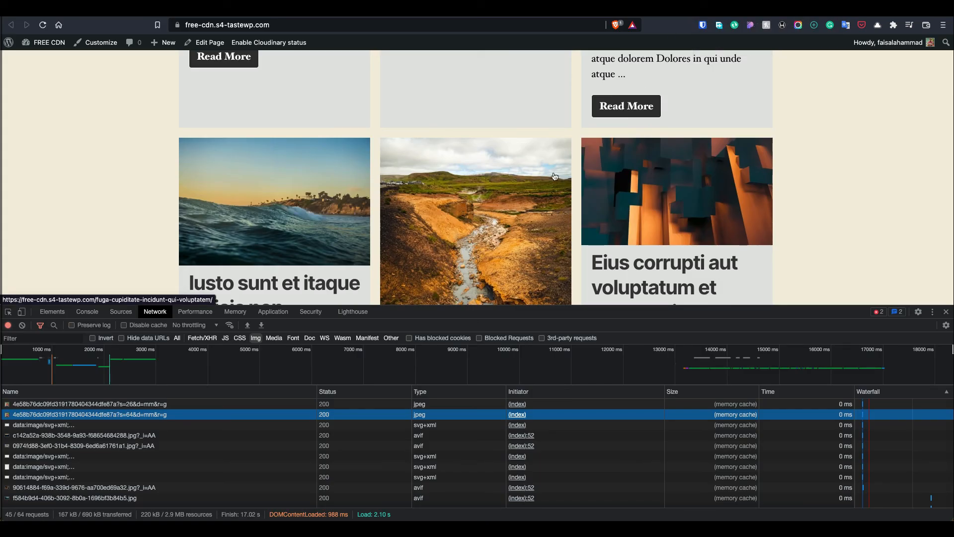
scroll(555, 176, "down", 10)
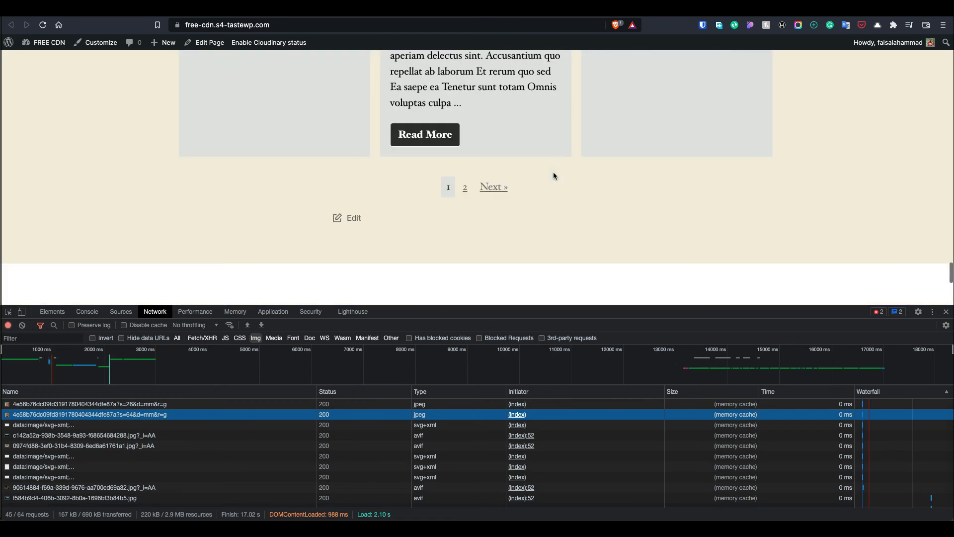
scroll(555, 176, "down", 5)
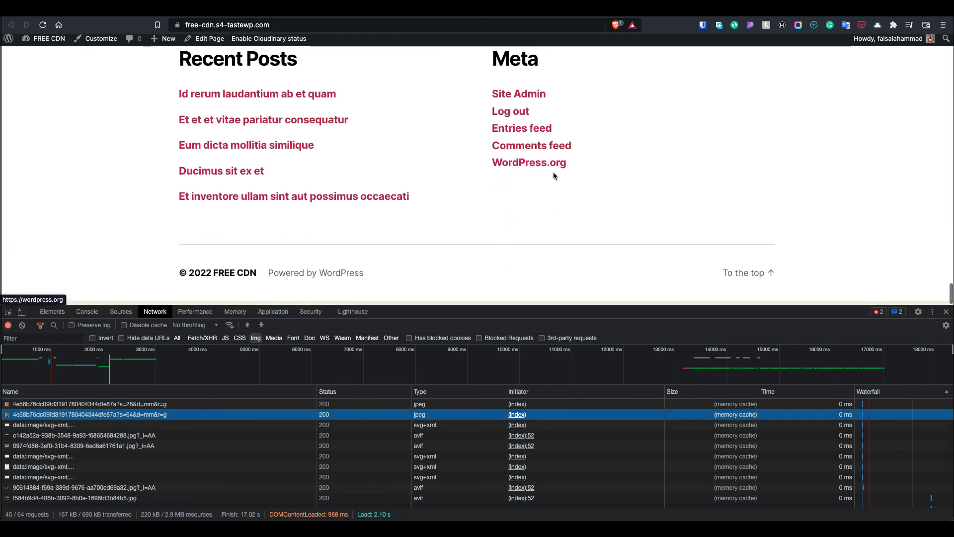
scroll(553, 175, "up", 8)
scroll(554, 176, "up", 20)
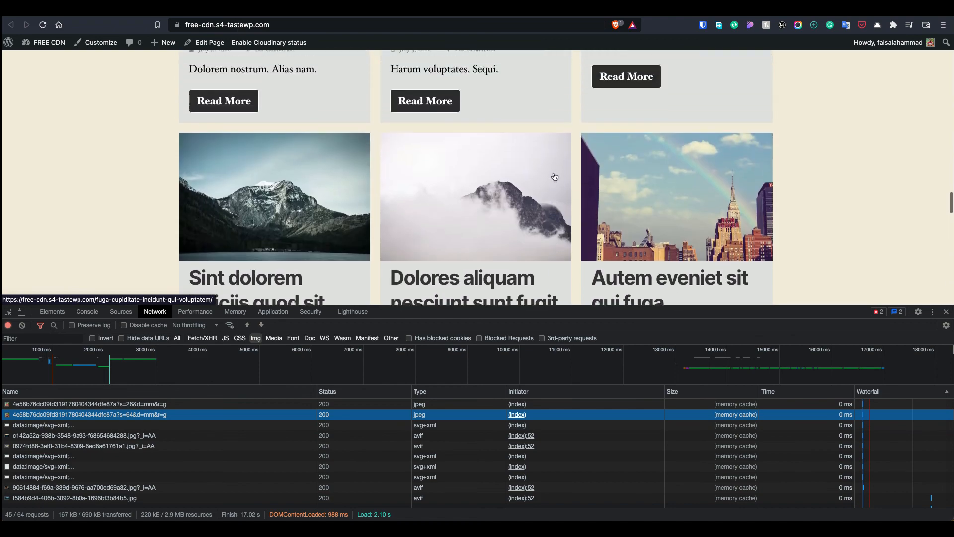
scroll(555, 177, "up", 8)
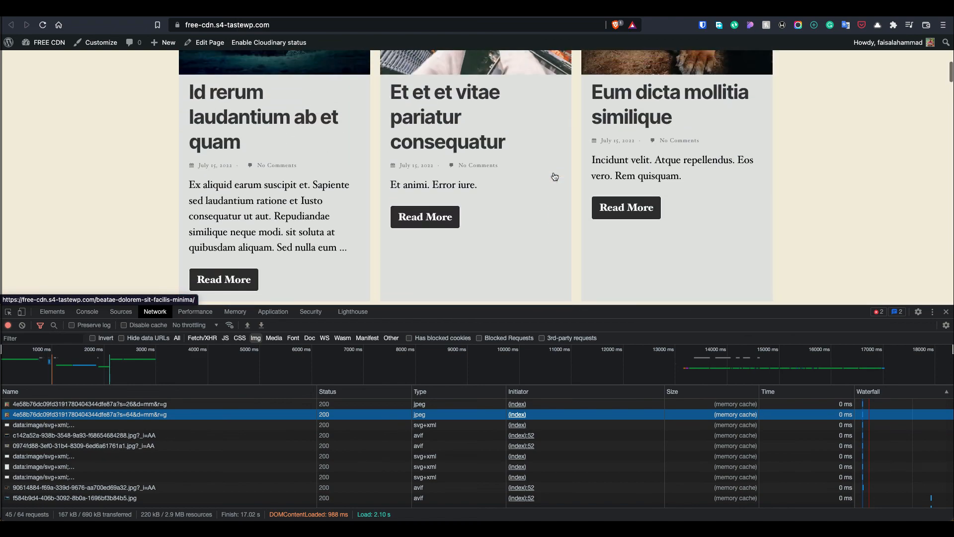